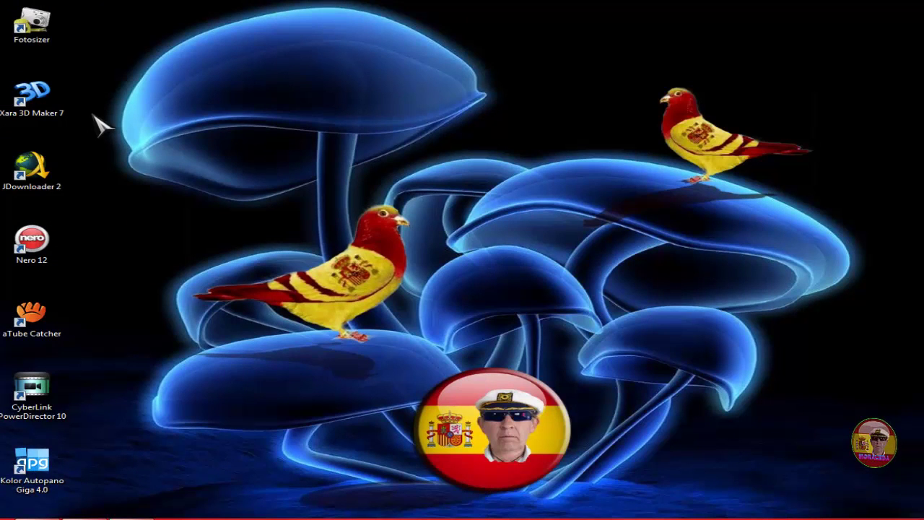
# Switch to Photoshop and open the image otoño-paisajes-fondos-hd from the tutu folder.
pyautogui.moveTo(98, 124); pyautogui.dragTo(883, 491)
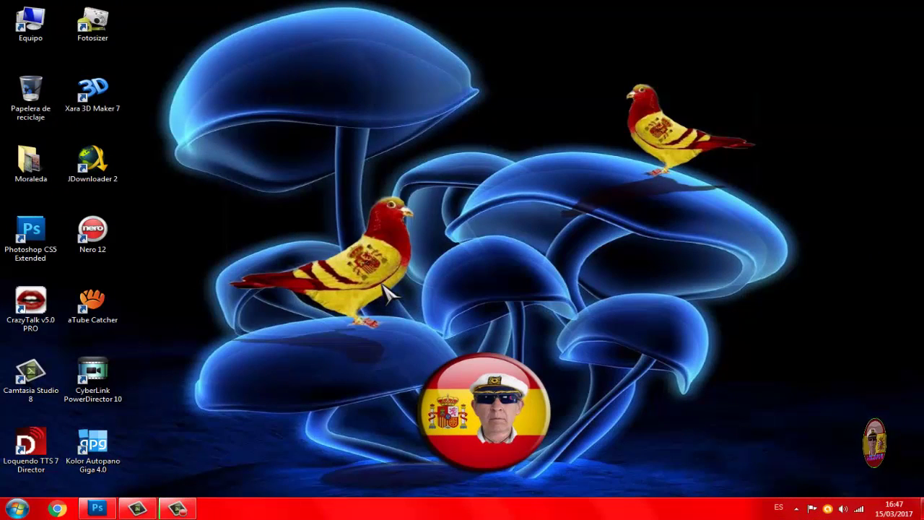
pyautogui.click(97, 509)
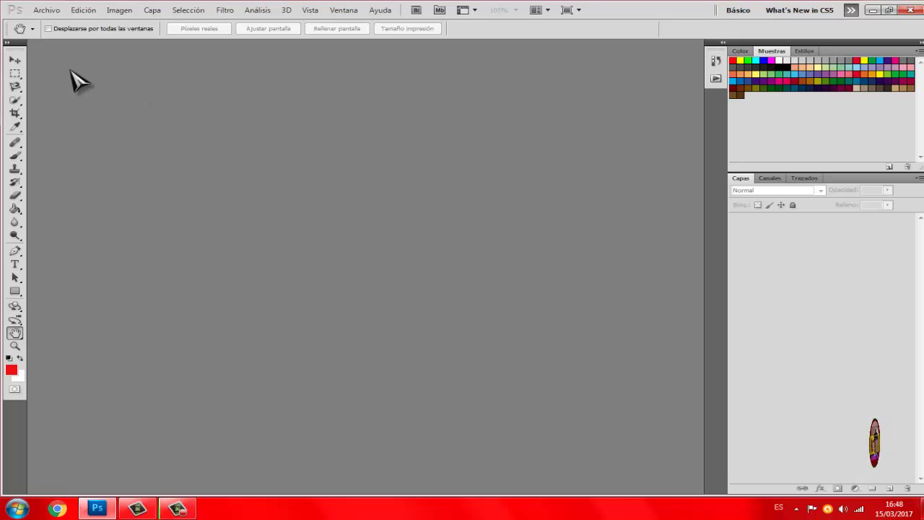
pyautogui.click(45, 12)
pyautogui.click(52, 34)
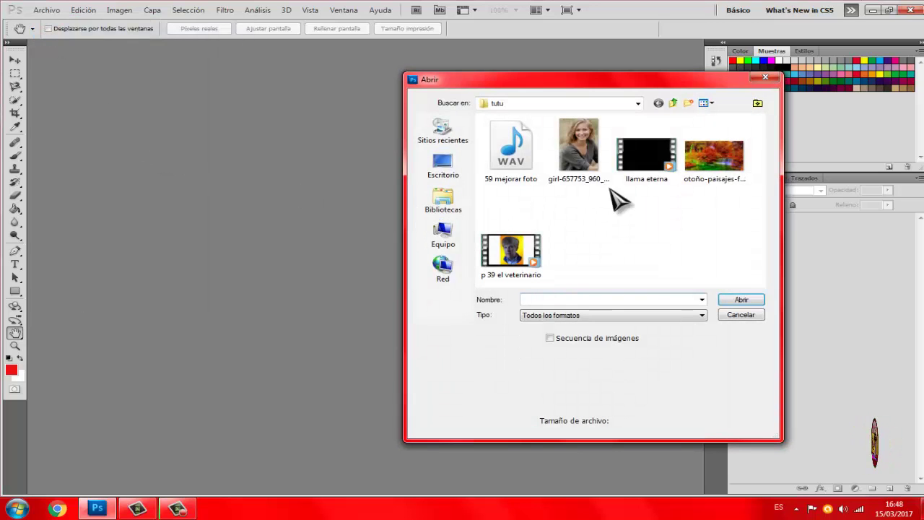
pyautogui.click(729, 169)
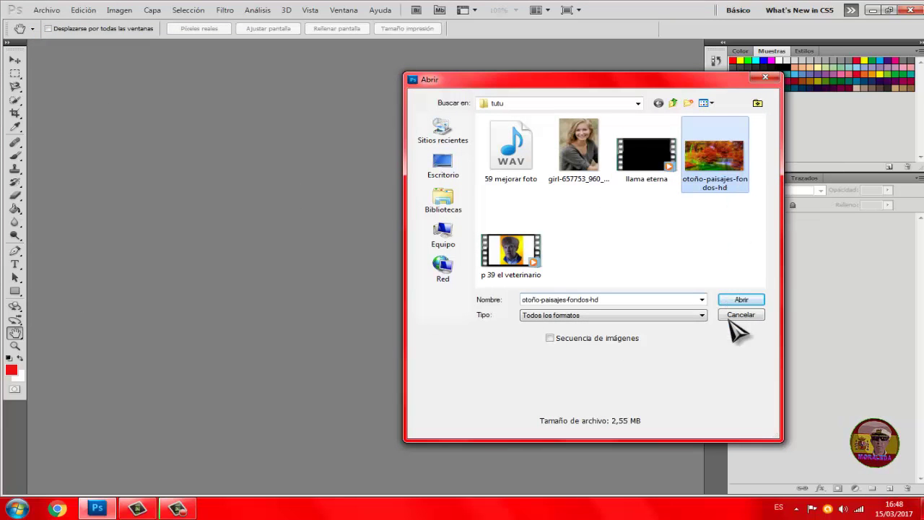
pyautogui.click(740, 299)
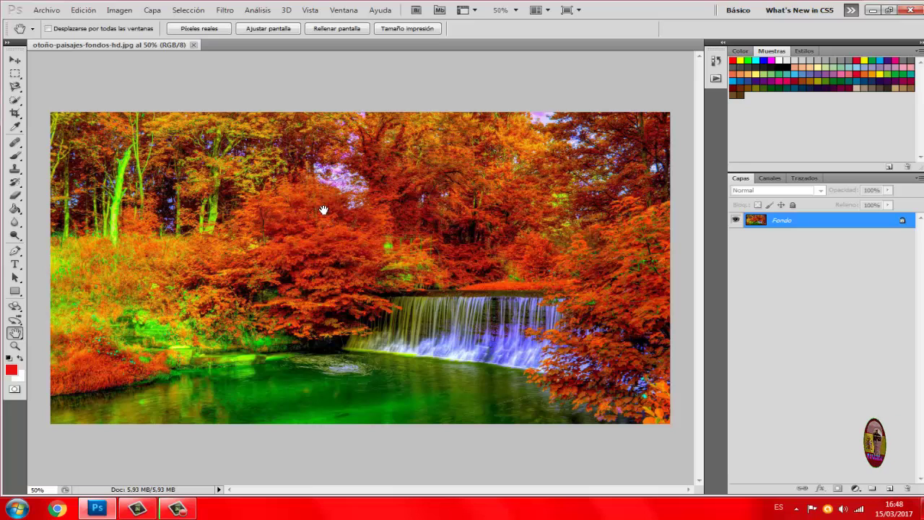
# Convert the locked Fondo background into the layer Capa 0 and duplicate it as Capa 0 copia.
pyautogui.doubleClick(901, 224)
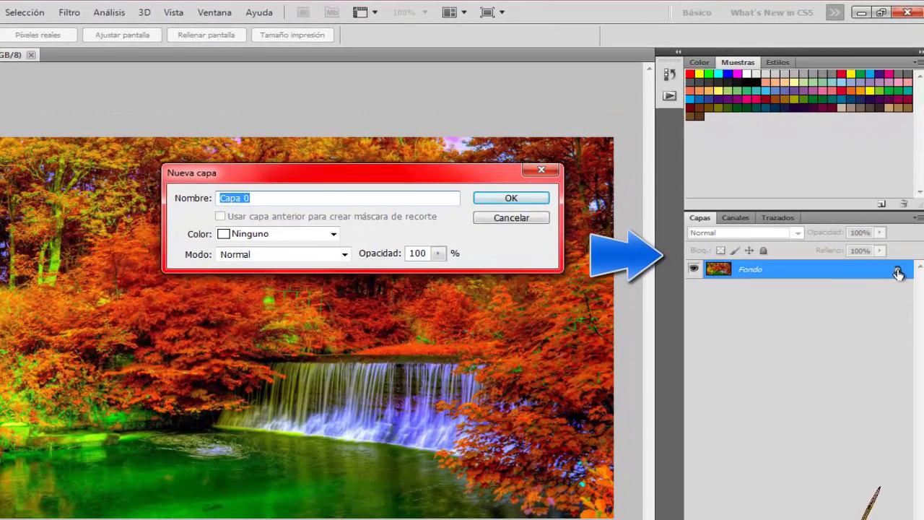
pyautogui.click(505, 199)
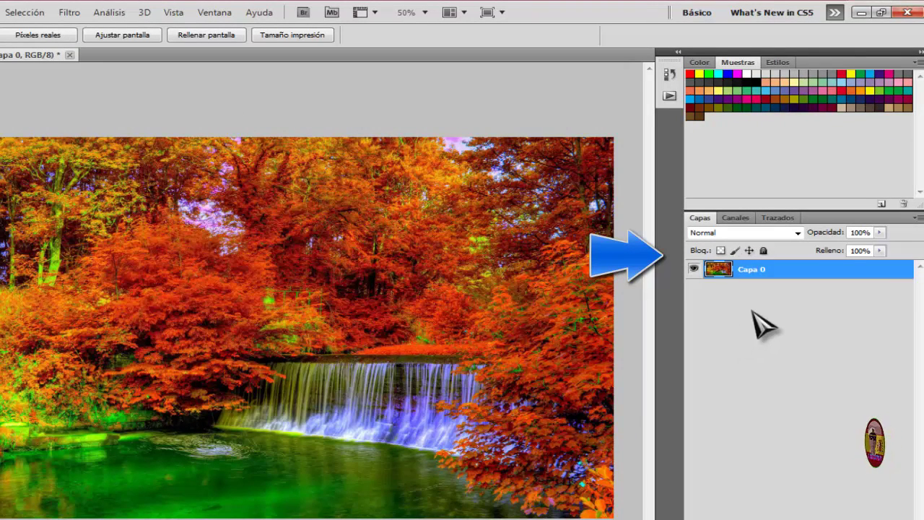
pyautogui.rightClick(780, 273)
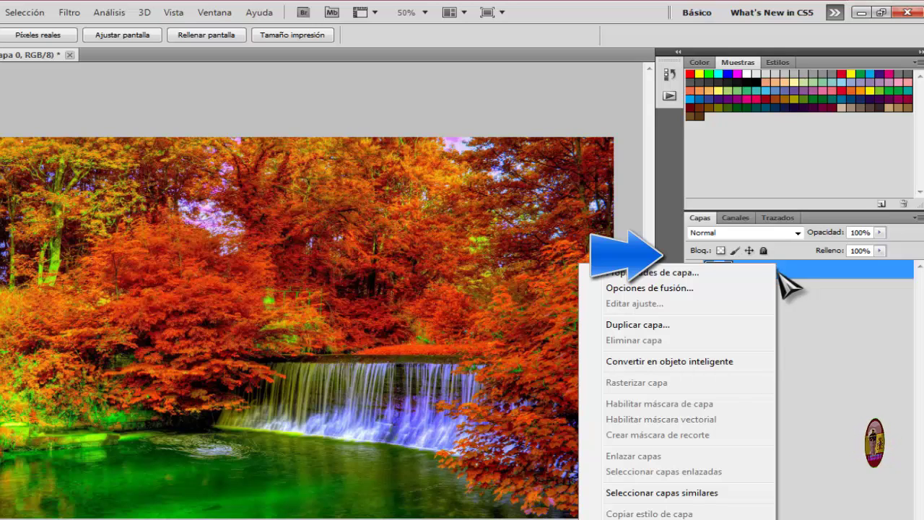
pyautogui.click(664, 326)
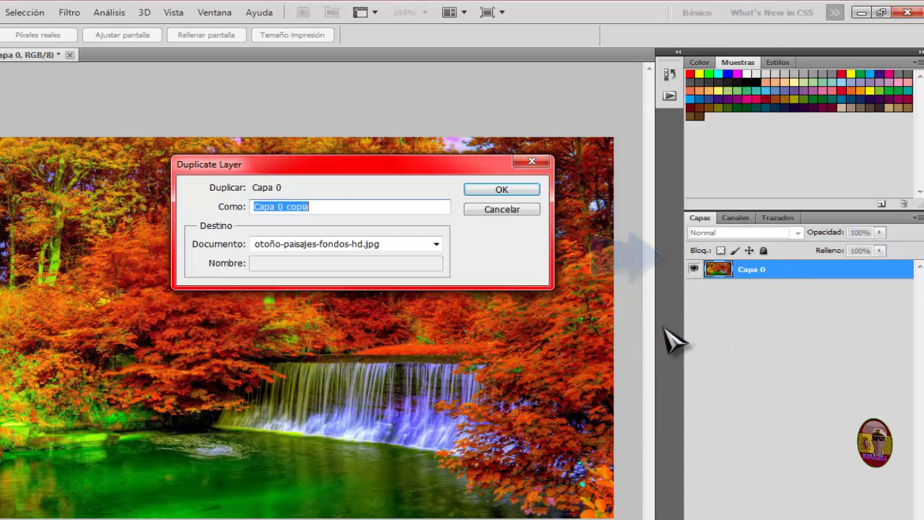
pyautogui.click(499, 190)
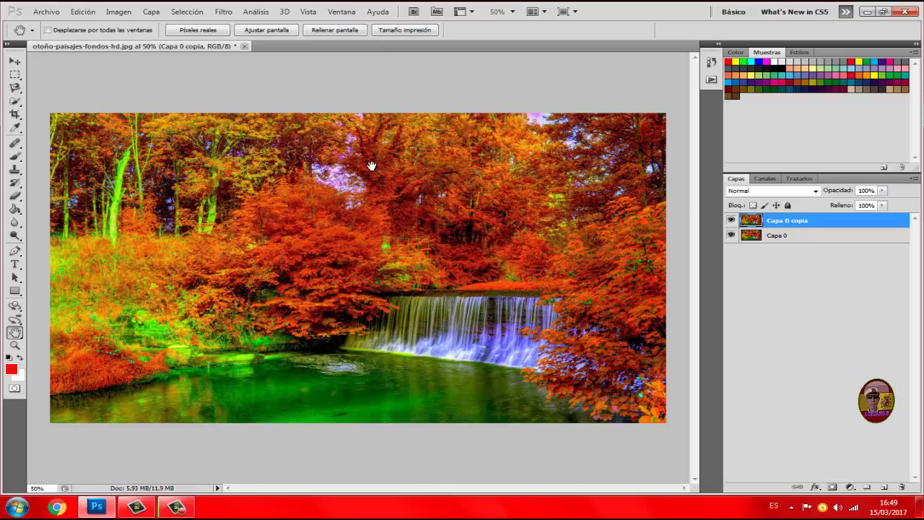
# Apply Máscara de enfoque to Capa 0 copia with amount 12%, radius 250 pixels and threshold 0, keeping the current Windows colour scheme permanently.
pyautogui.click(224, 13)
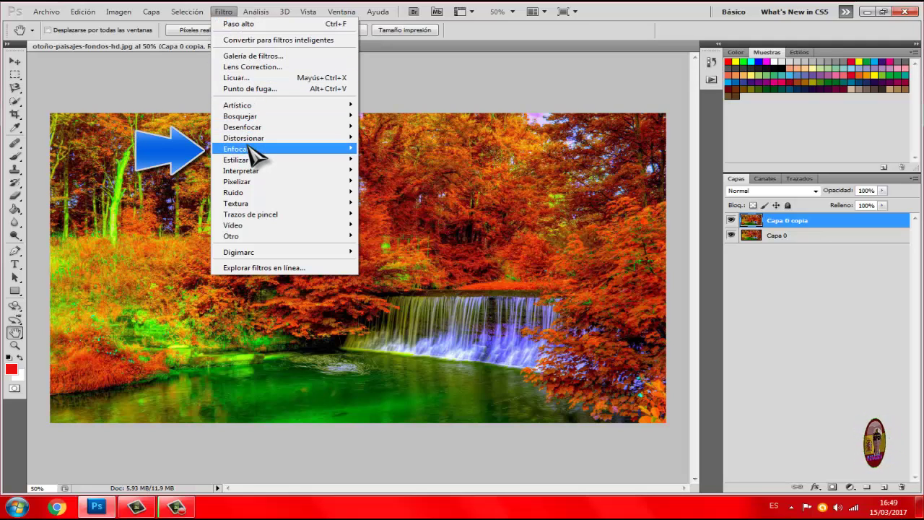
pyautogui.moveTo(255, 153)
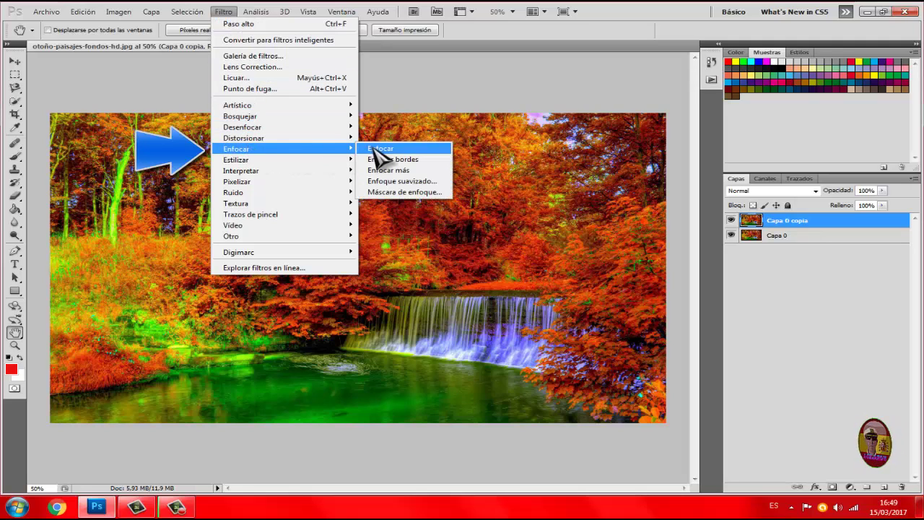
pyautogui.click(404, 192)
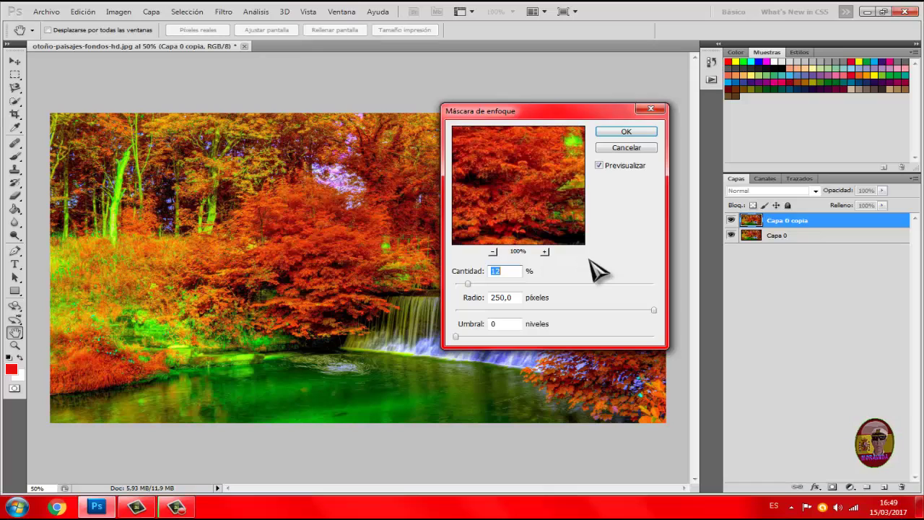
pyautogui.click(545, 236)
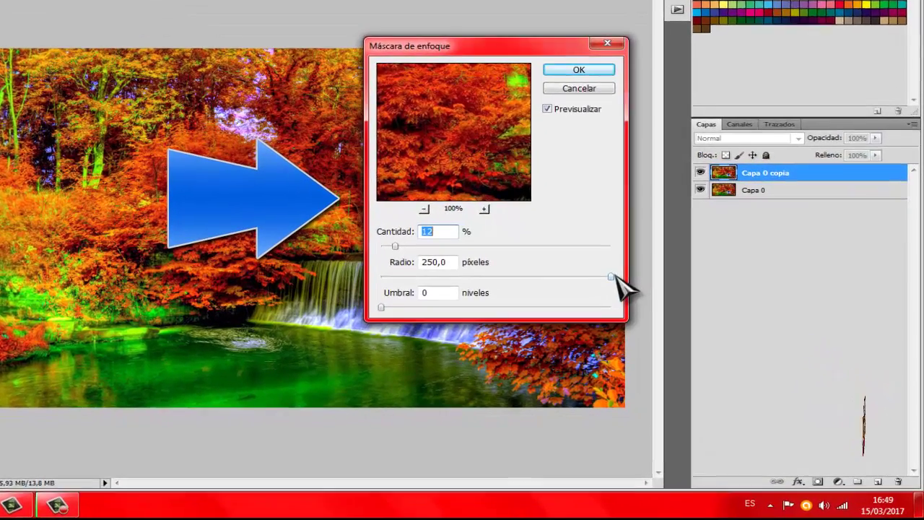
pyautogui.moveTo(611, 276)
pyautogui.mouseDown()
pyautogui.moveTo(504, 277)
pyautogui.moveTo(459, 264)
pyautogui.moveTo(664, 281)
pyautogui.moveTo(599, 272)
pyautogui.moveTo(609, 267)
pyautogui.mouseUp()
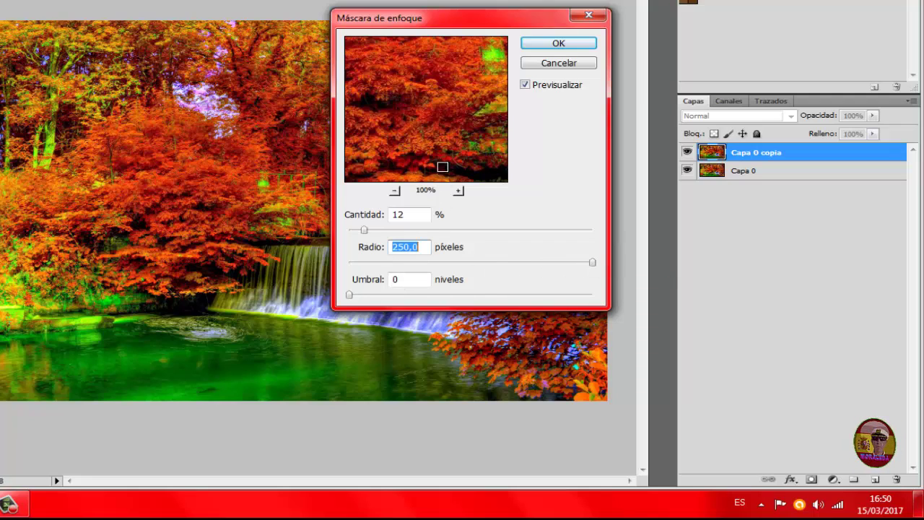
pyautogui.click(561, 44)
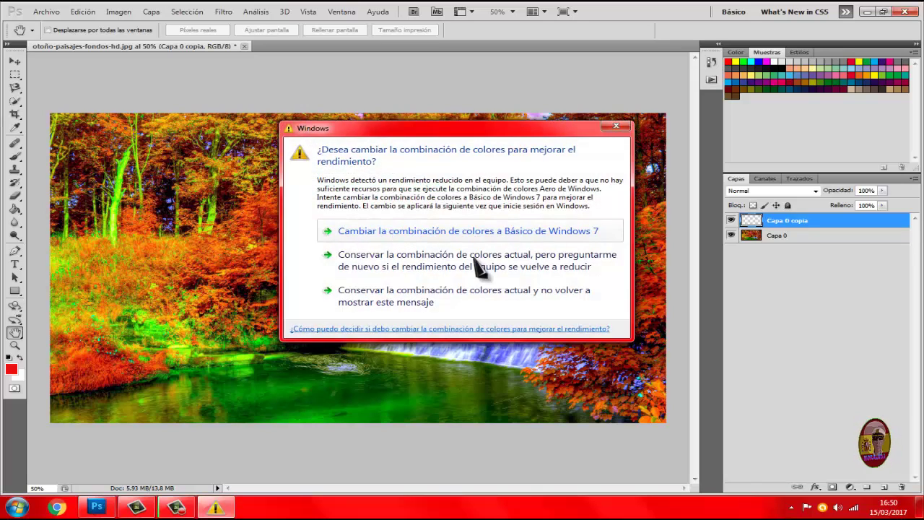
pyautogui.click(395, 295)
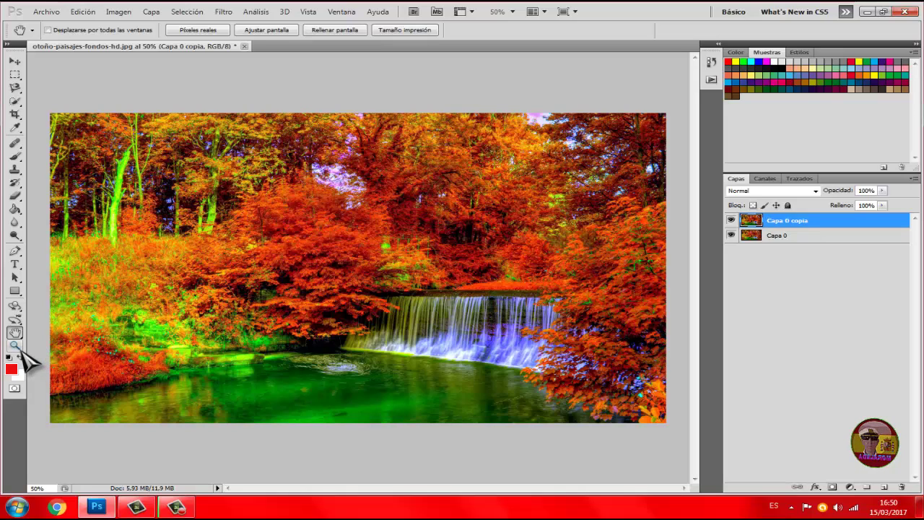
# Compare the landscape with and without the sharpened Capa 0 copia at 66.7% zoom, leaving the layer visible.
pyautogui.click(15, 345)
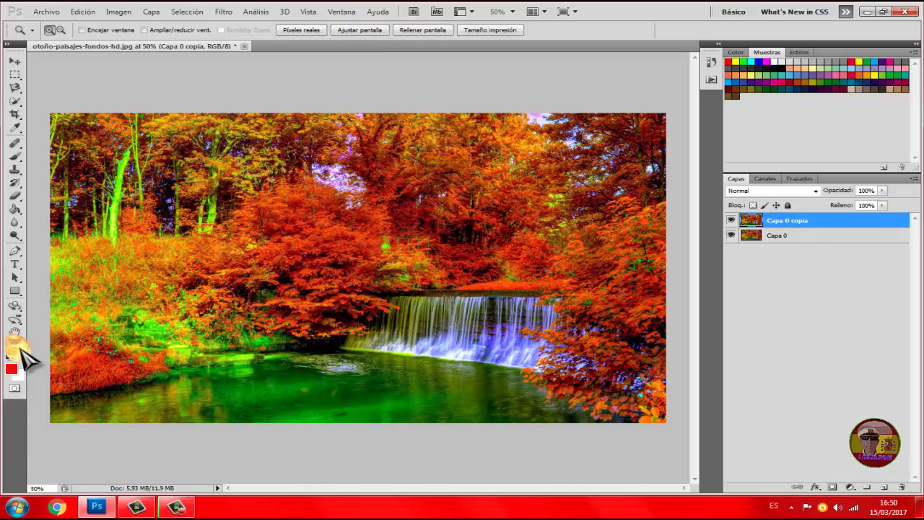
pyautogui.click(313, 214)
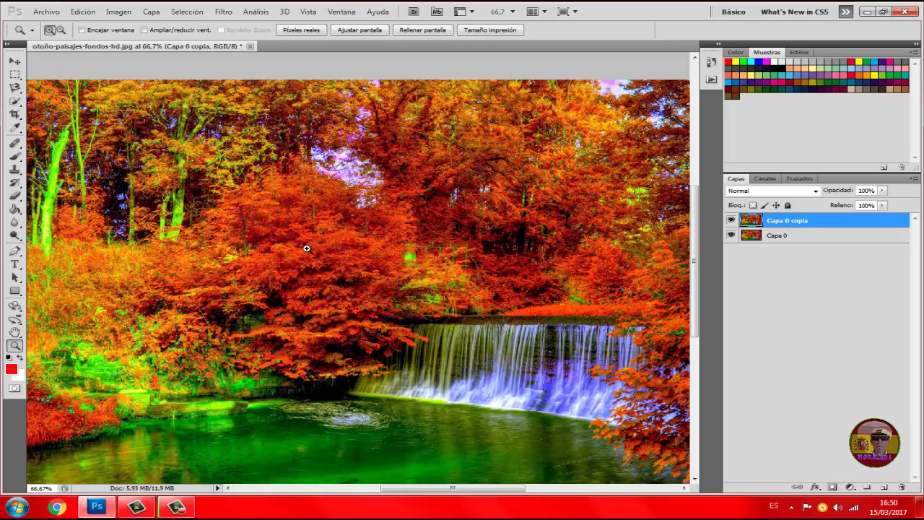
pyautogui.click(731, 222)
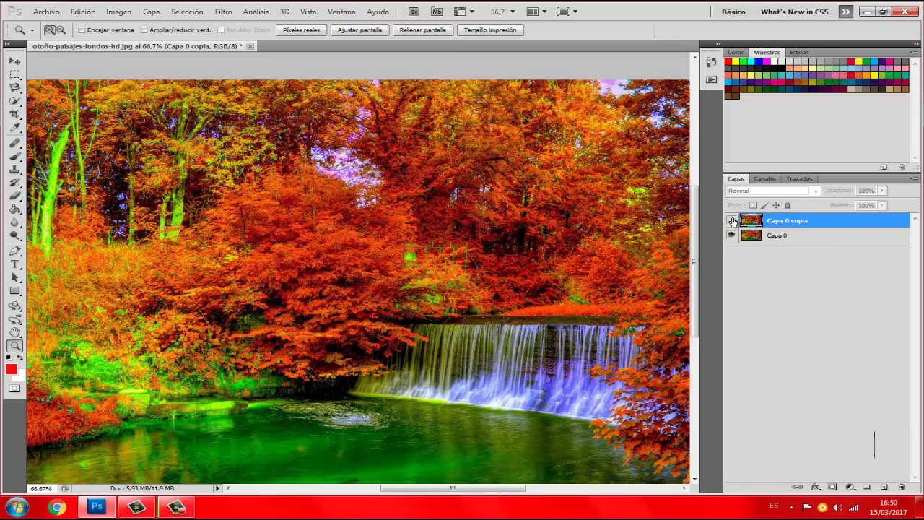
pyautogui.click(732, 221)
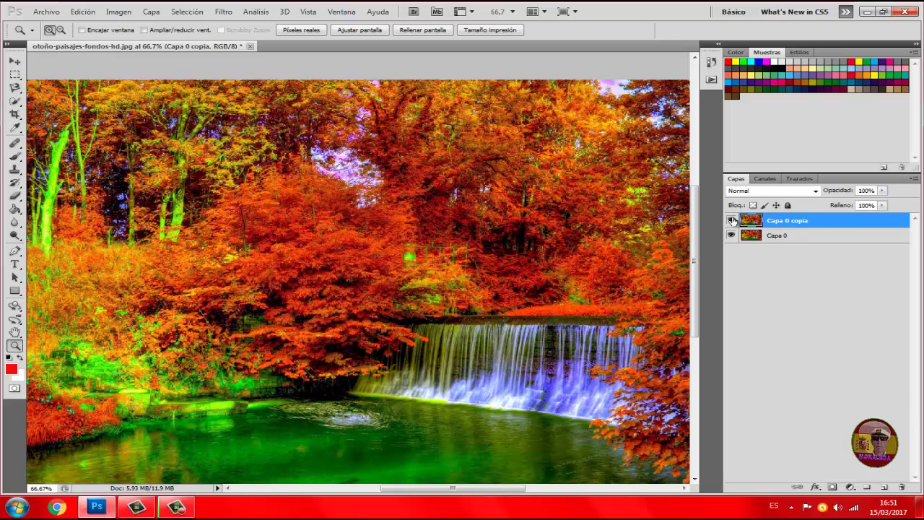
pyautogui.click(731, 220)
pyautogui.click(731, 220)
pyautogui.click(731, 220)
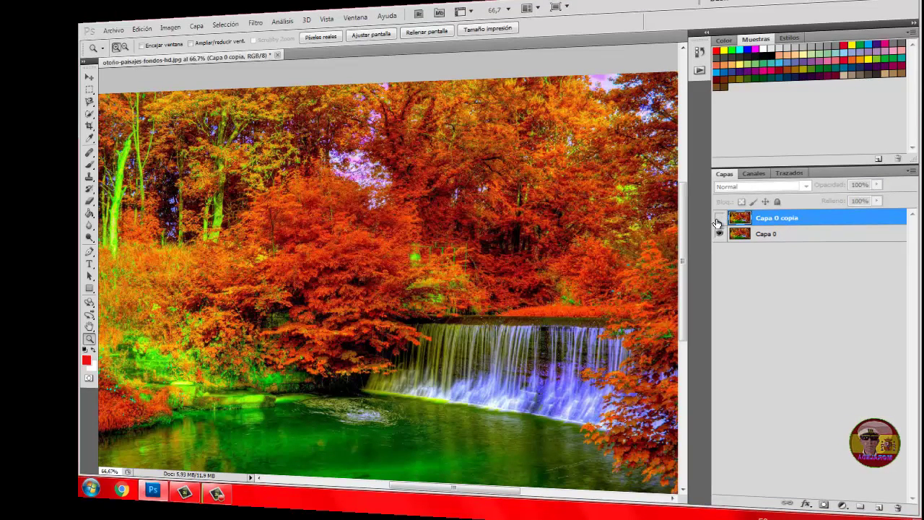
pyautogui.click(718, 220)
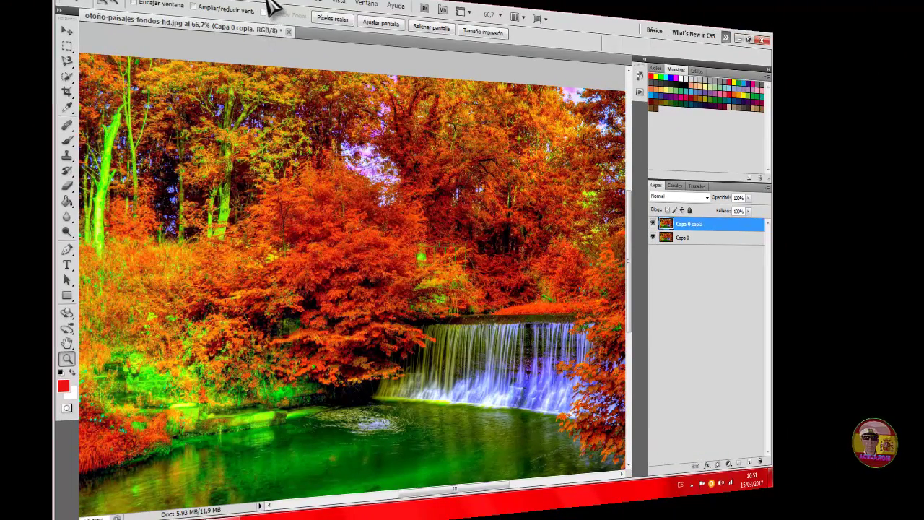
# Apply the Paso alto filter to Capa 0 copia with a 42.0 pixel radius and set the layer's blend mode to Luz suave.
pyautogui.click(270, 3)
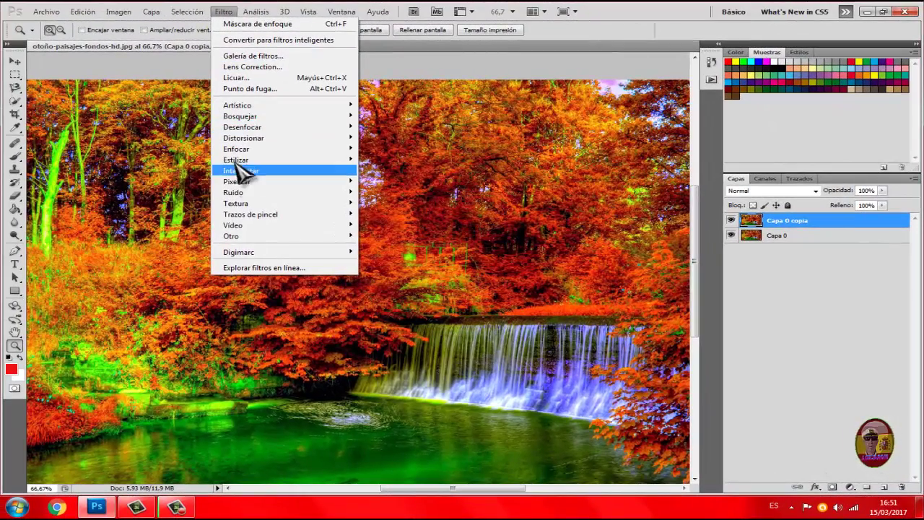
pyautogui.moveTo(243, 237)
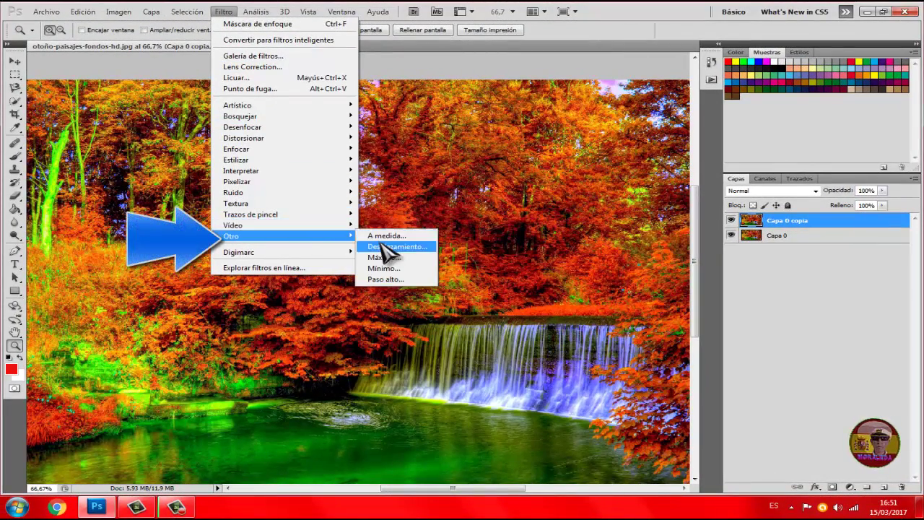
pyautogui.click(389, 280)
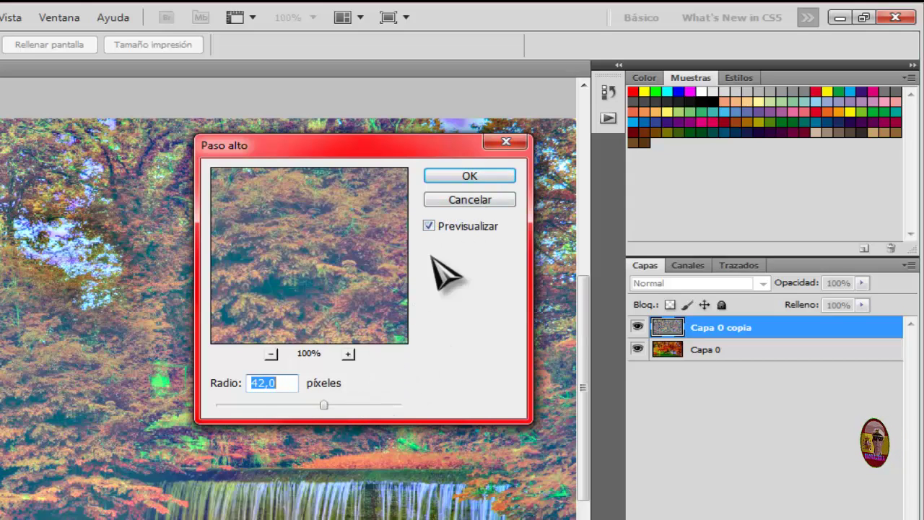
pyautogui.click(445, 179)
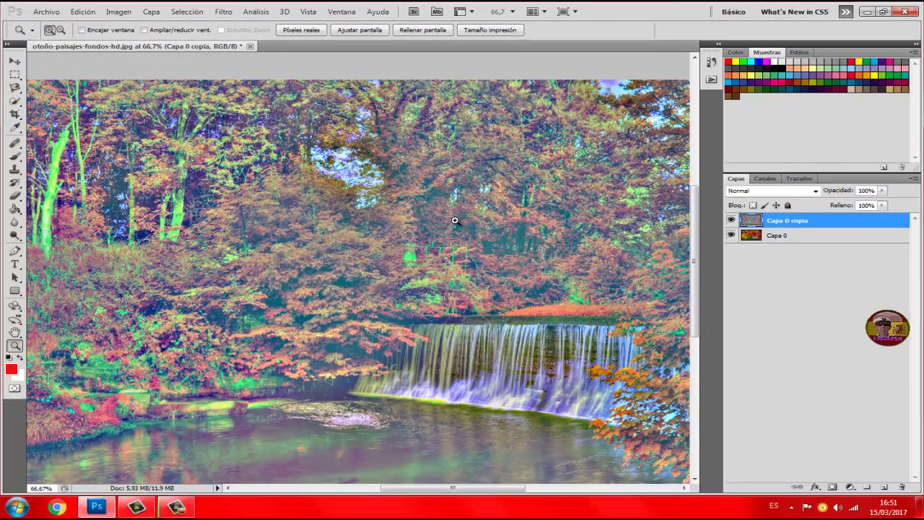
pyautogui.click(815, 192)
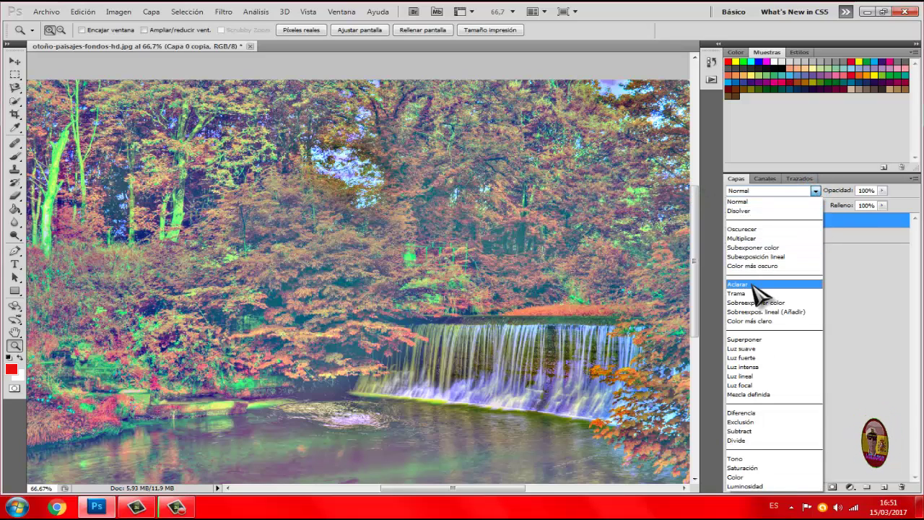
pyautogui.click(746, 350)
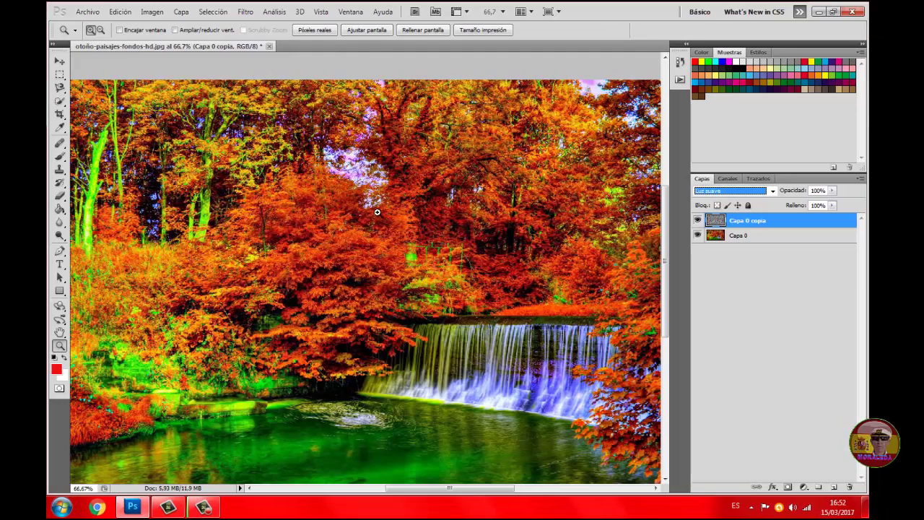
# Compare the image with and without the Luz suave layer, both fitted to the screen and at 66.7% zoom.
pyautogui.rightClick(378, 214)
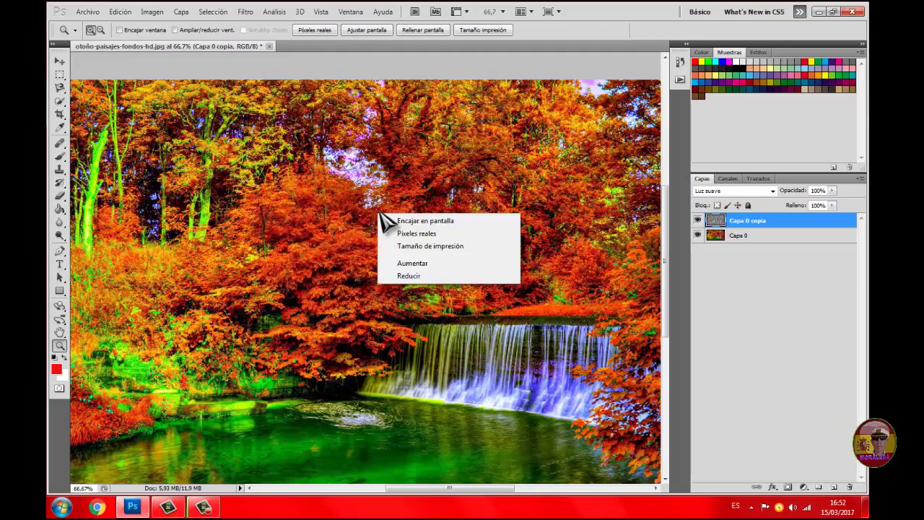
pyautogui.click(409, 221)
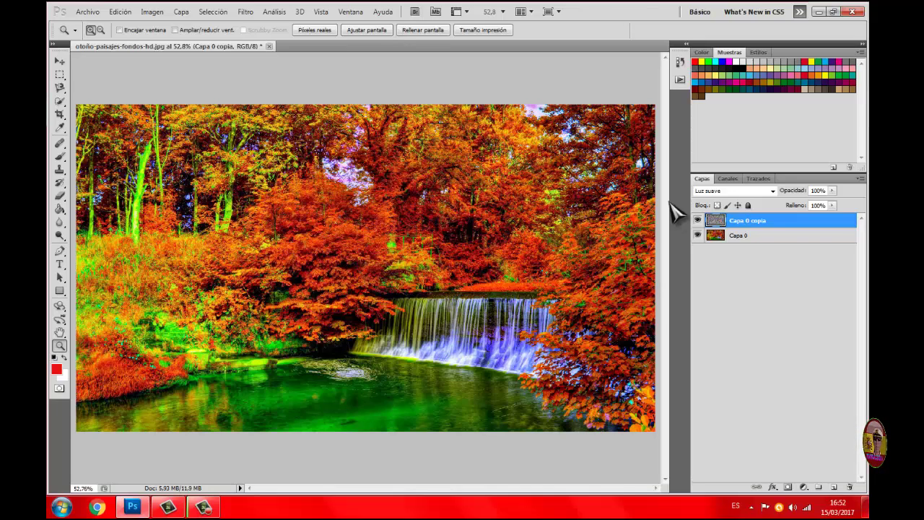
pyautogui.click(697, 224)
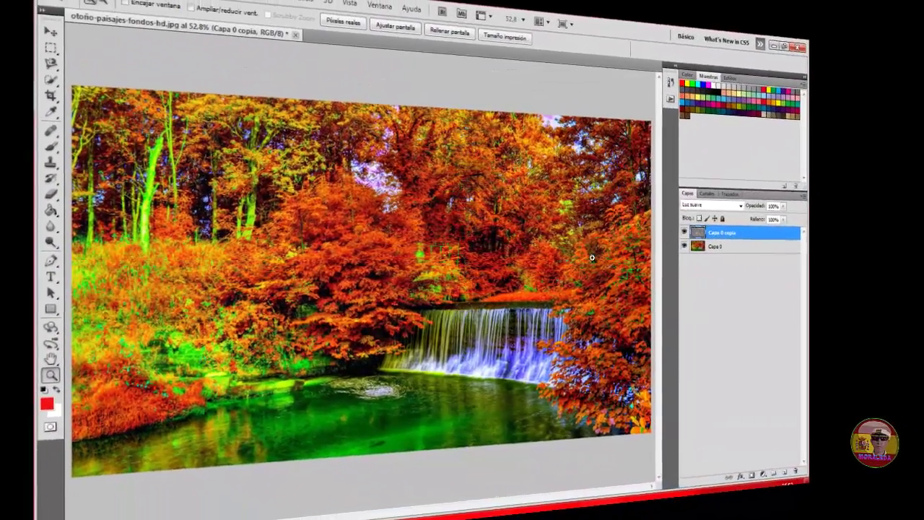
pyautogui.click(310, 252)
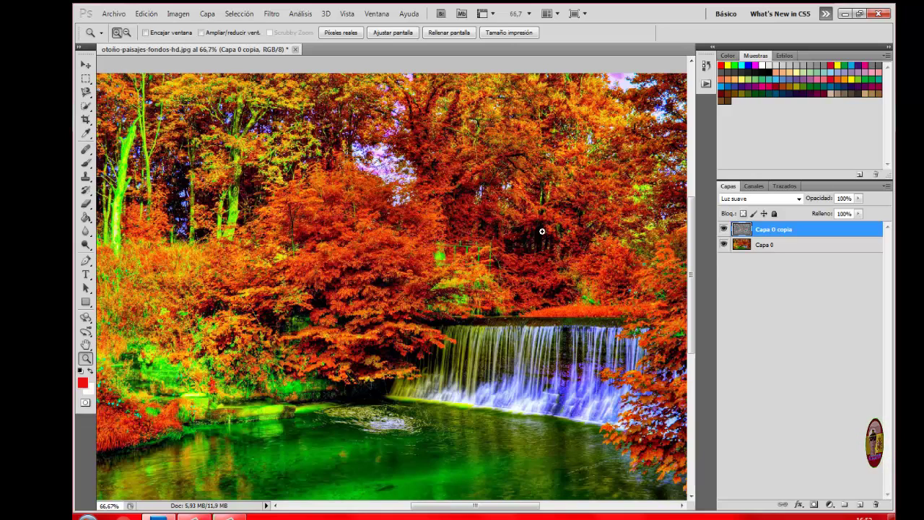
pyautogui.click(722, 230)
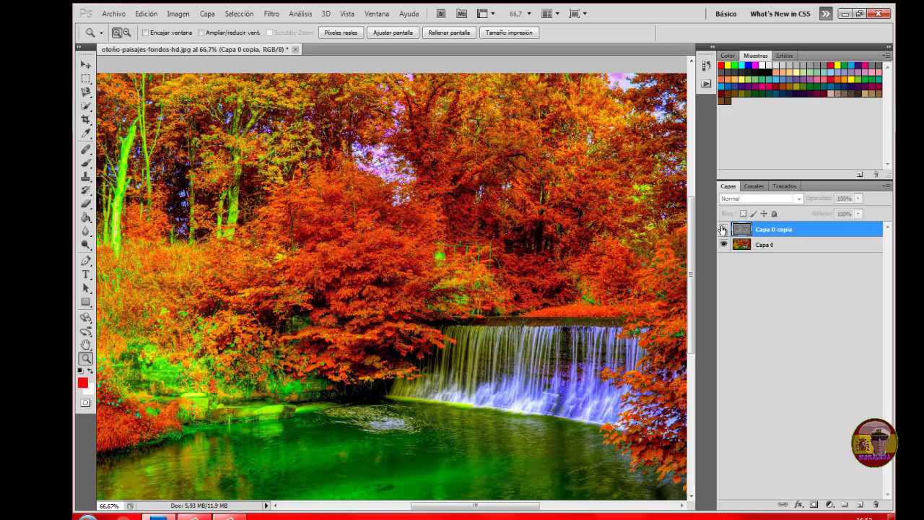
pyautogui.click(723, 230)
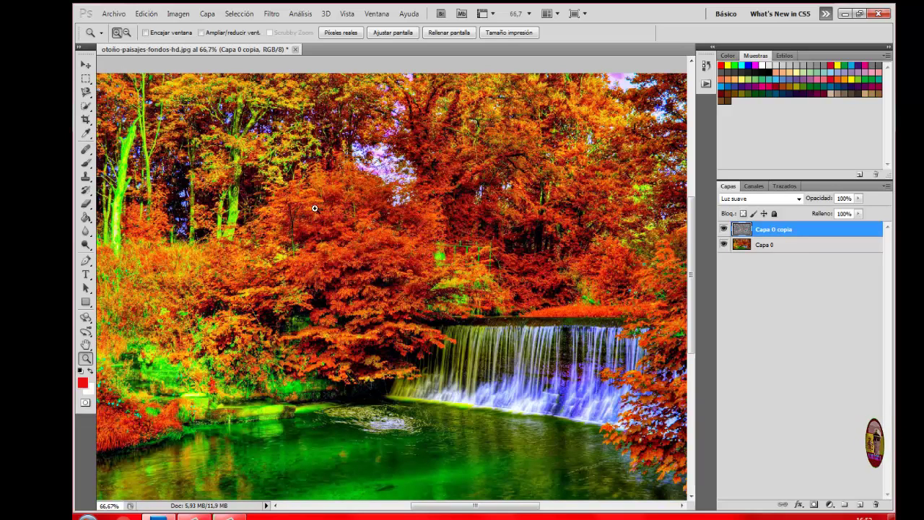
# Close the autumn landscape without saving its changes and open the portrait photo girl-657753_960_720.
pyautogui.click(295, 49)
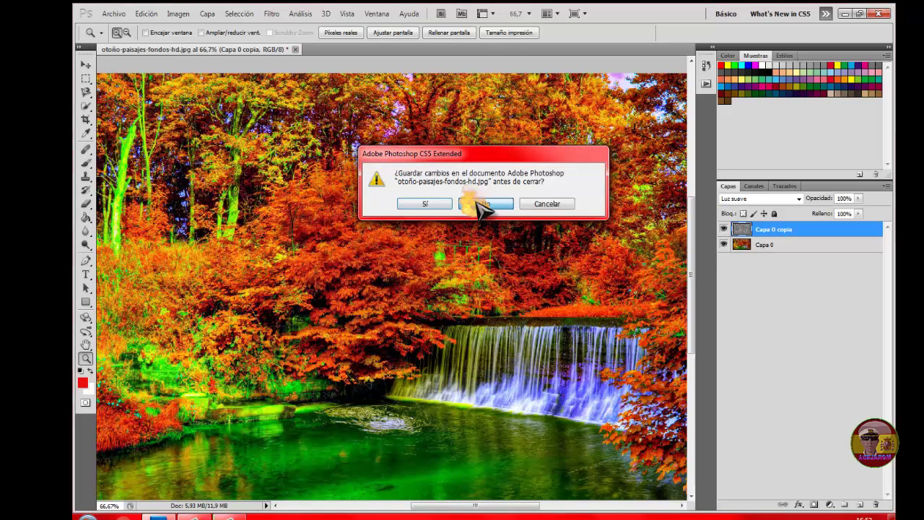
pyautogui.click(478, 203)
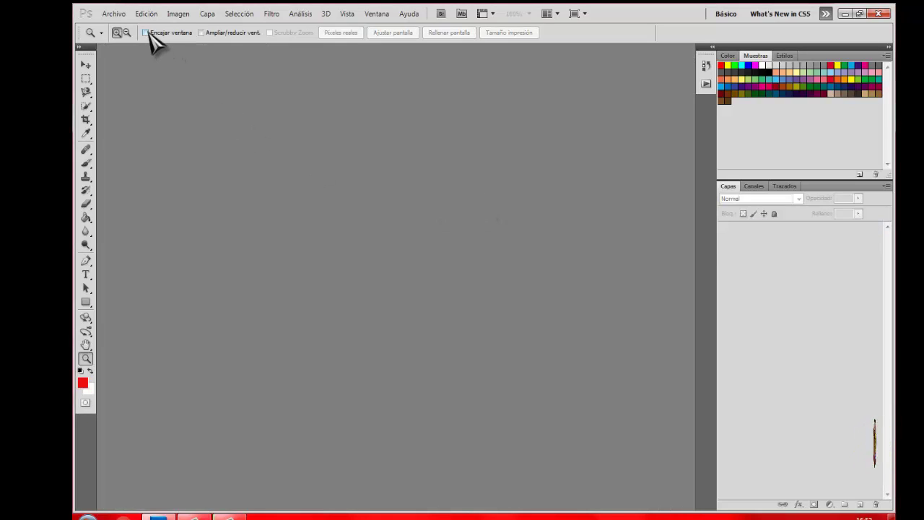
pyautogui.click(114, 14)
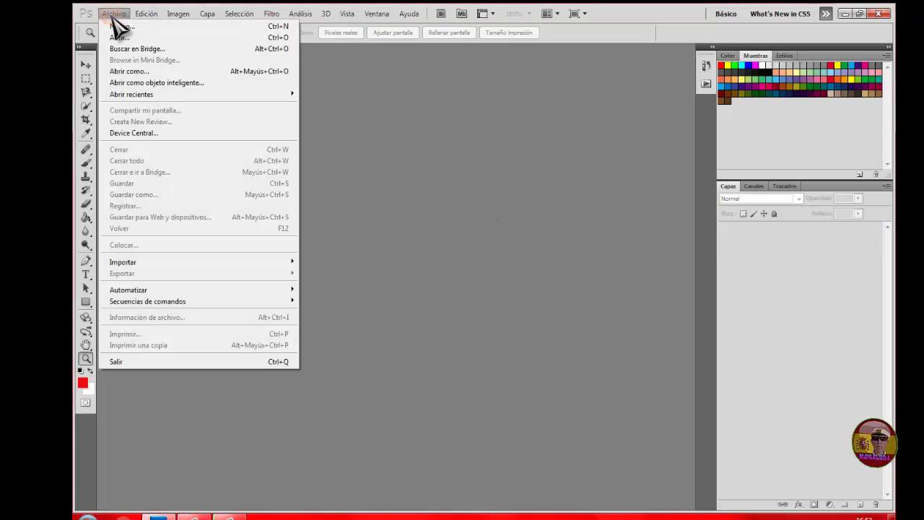
pyautogui.click(118, 38)
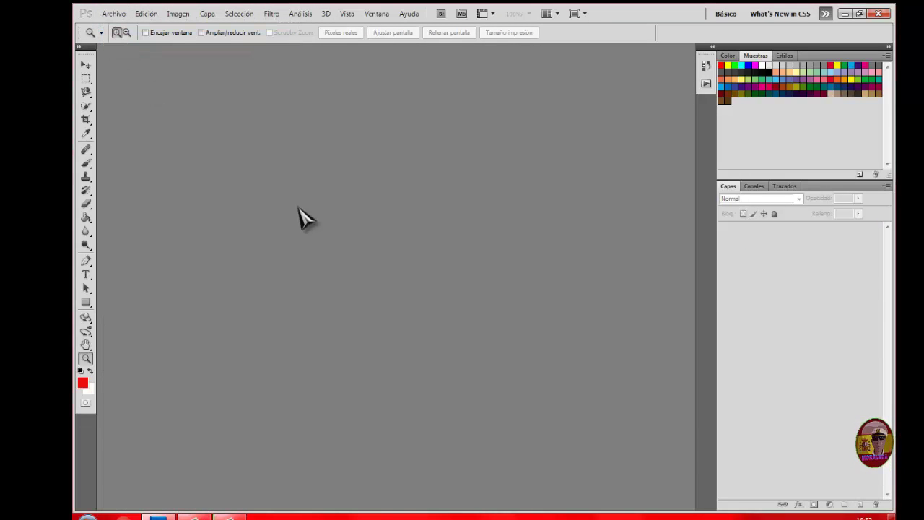
pyautogui.click(584, 155)
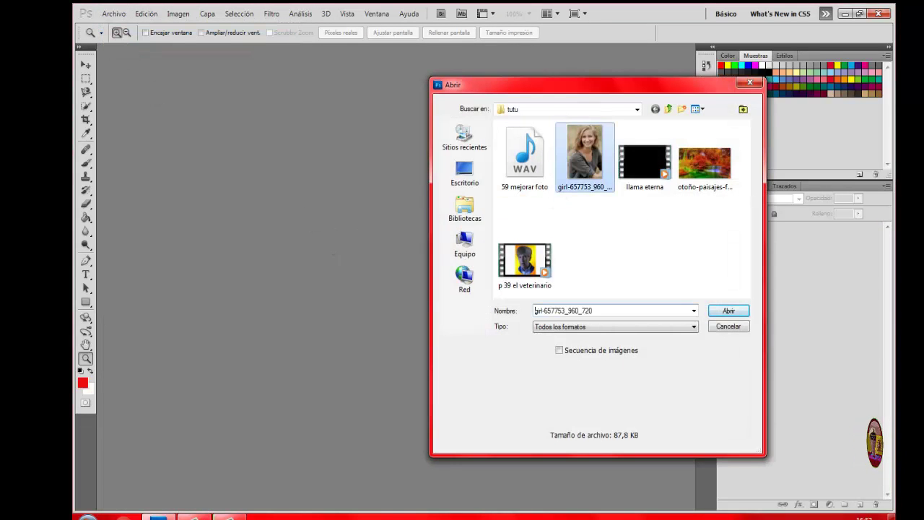
pyautogui.click(715, 309)
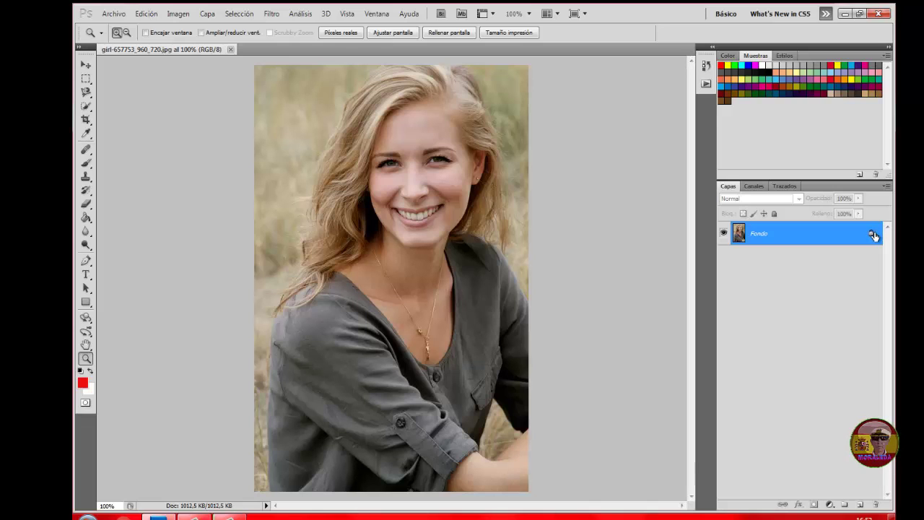
# Convert the locked Fondo layer to Capa 0 and duplicate it as Capa 0 copia in the same document.
pyautogui.doubleClick(873, 234)
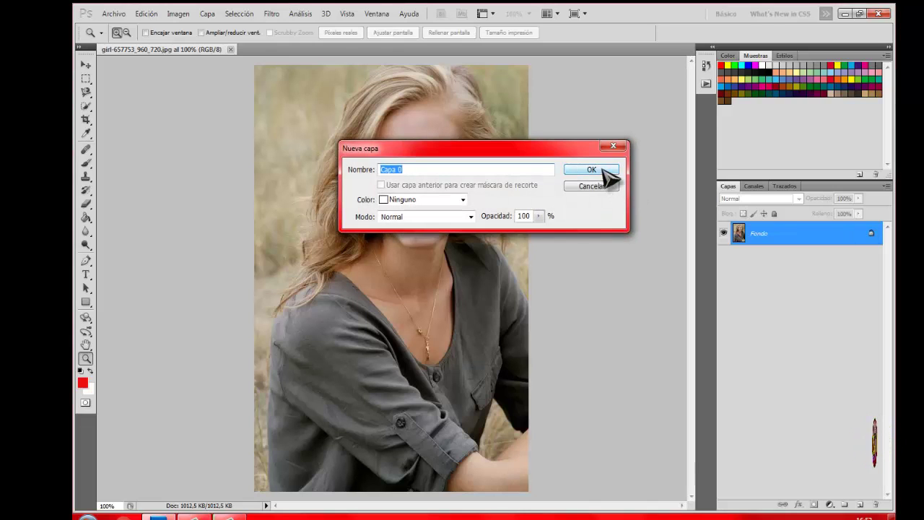
pyautogui.click(606, 171)
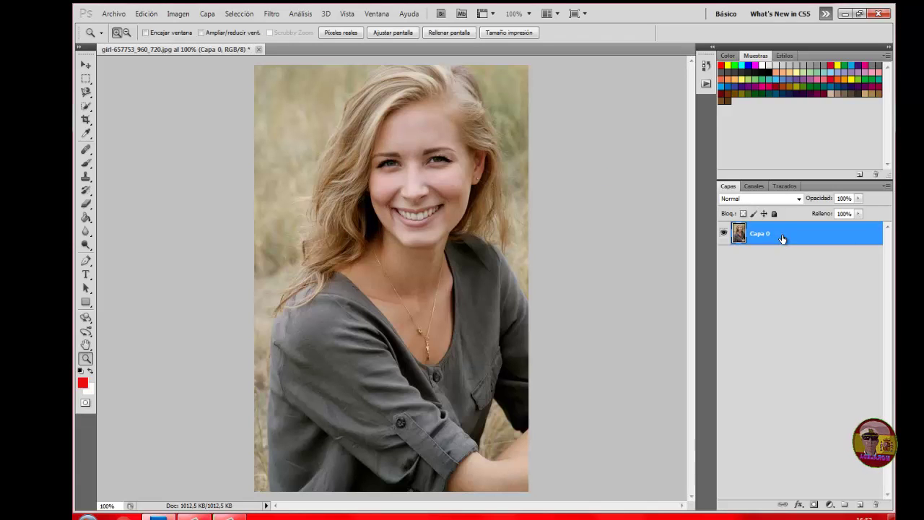
pyautogui.rightClick(783, 239)
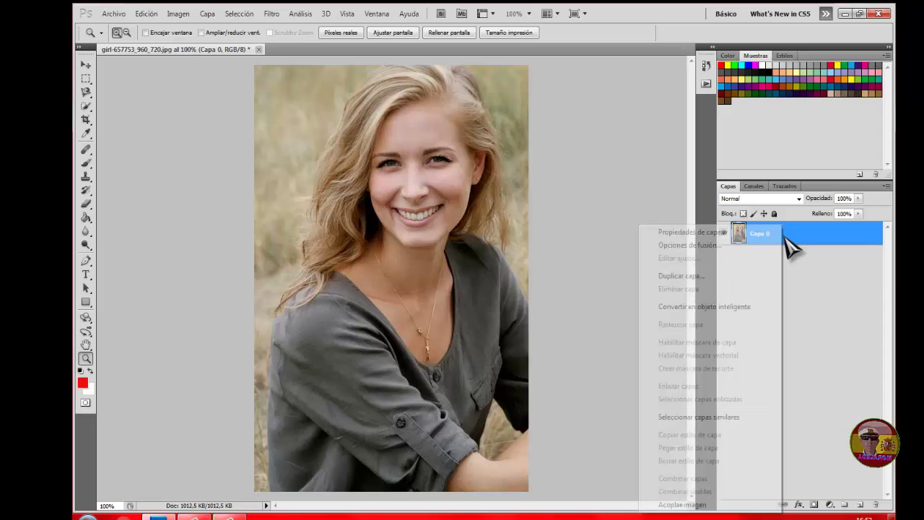
pyautogui.click(689, 276)
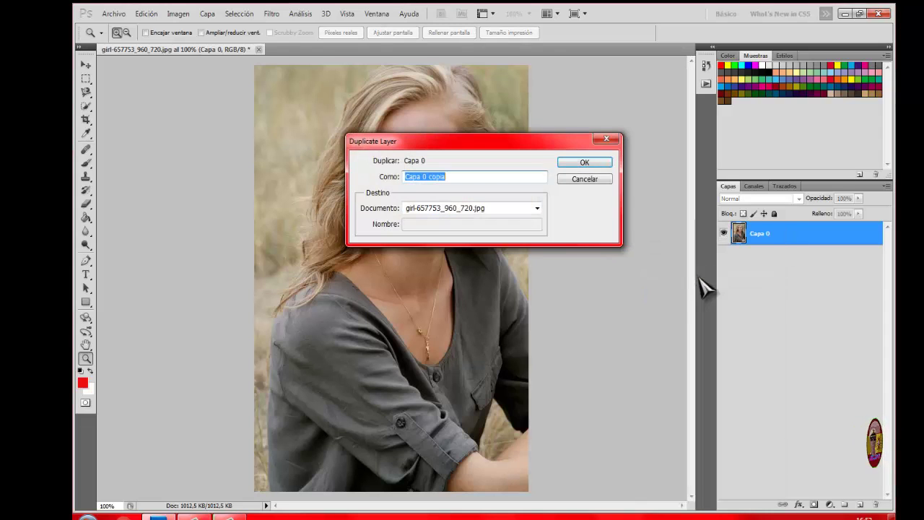
pyautogui.click(586, 163)
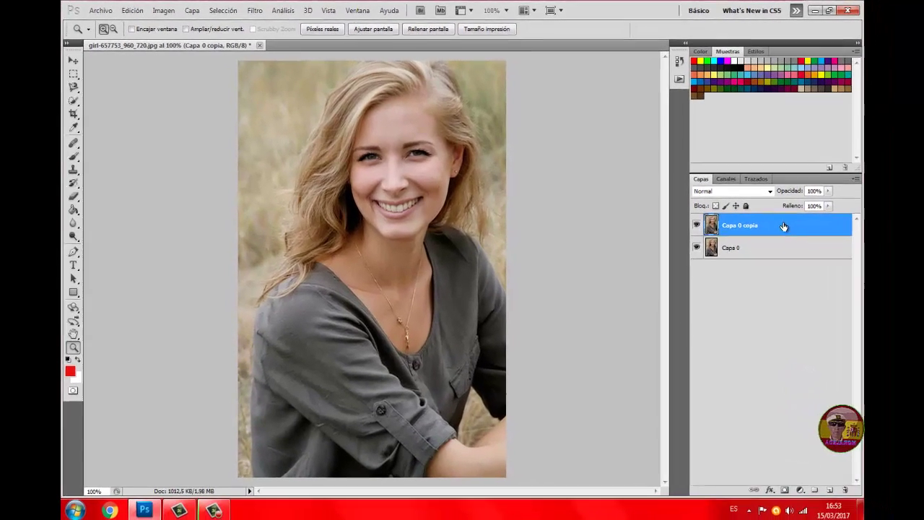
# Apply Máscara de enfoque to the portrait's Capa 0 copia with amount 12%, radius 250 pixels and threshold 0.
pyautogui.click(254, 11)
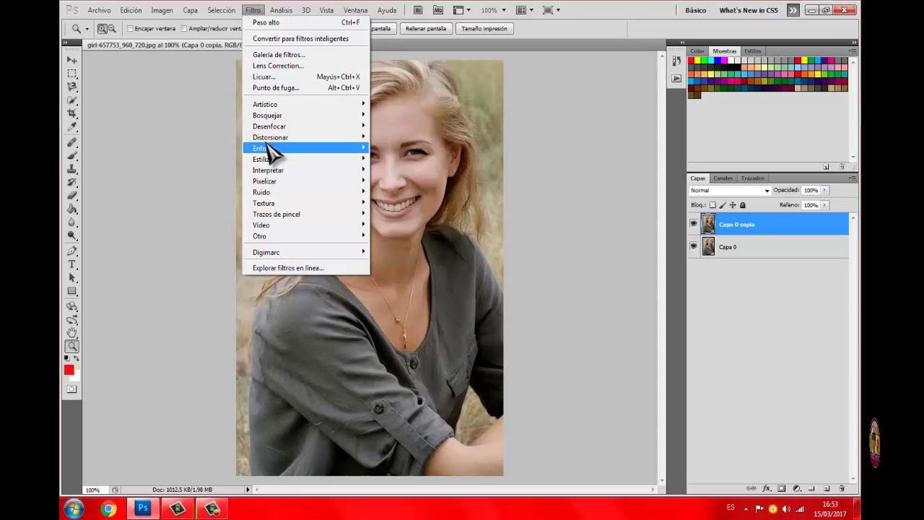
pyautogui.moveTo(270, 150)
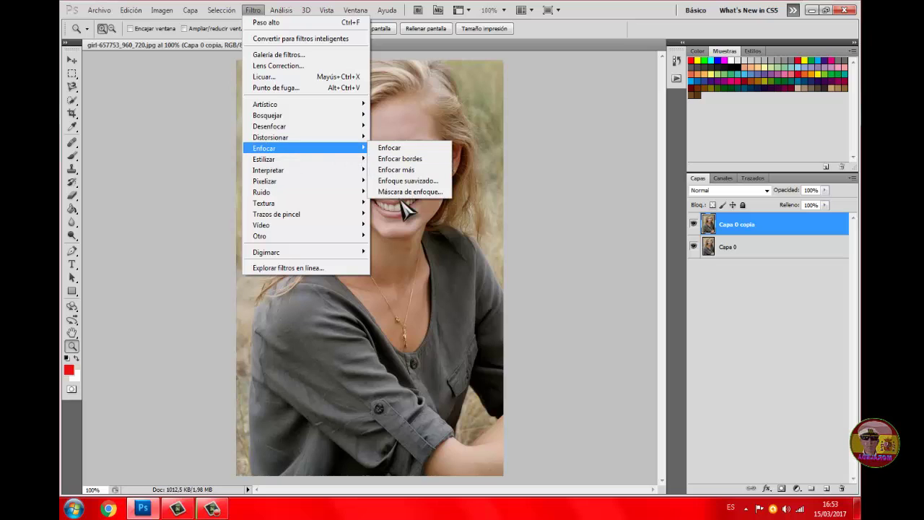
pyautogui.click(400, 191)
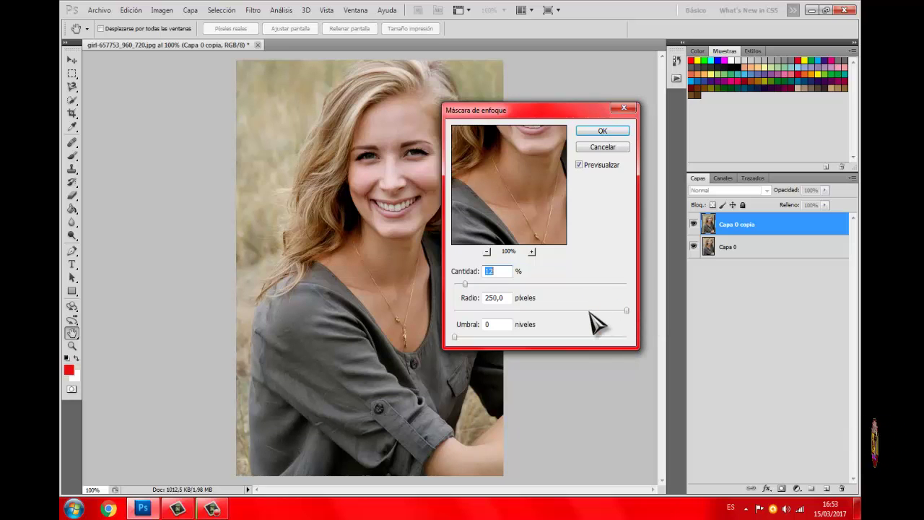
pyautogui.click(586, 310)
pyautogui.moveTo(586, 311); pyautogui.dragTo(631, 320)
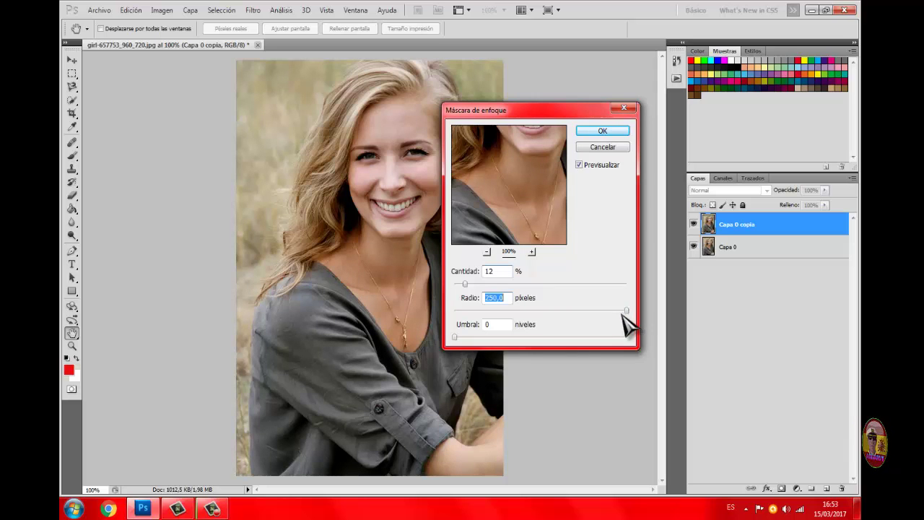
pyautogui.click(603, 132)
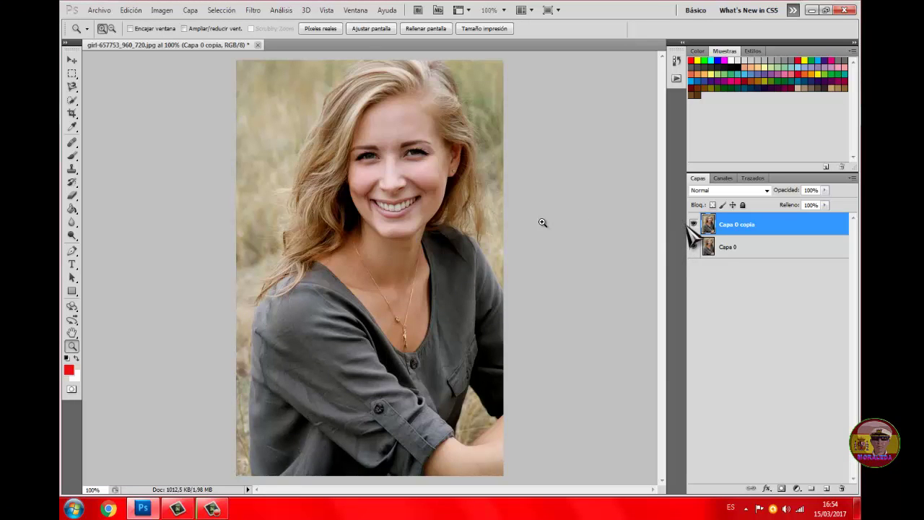
# Compare the woman's face at 200% zoom with and without Capa 0 copia, leaving the layer visible and the photo fitted to the screen.
pyautogui.click(405, 204)
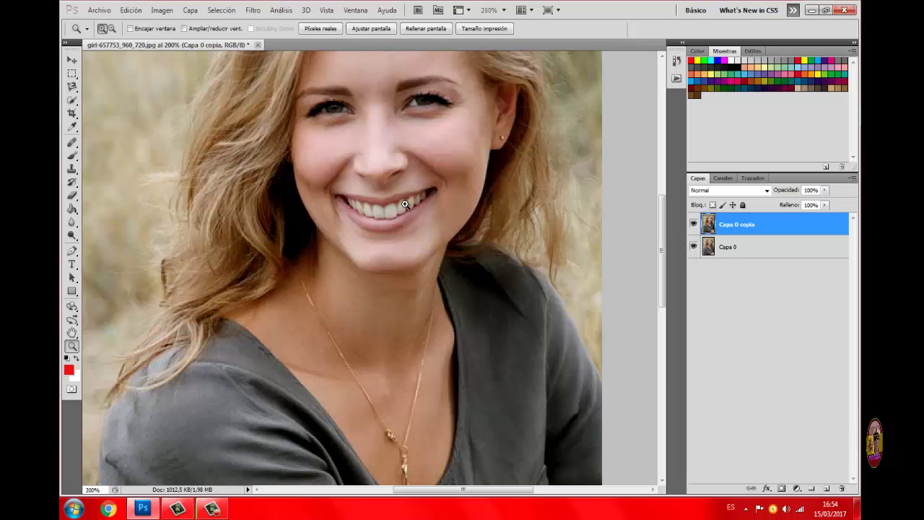
pyautogui.click(71, 332)
pyautogui.moveTo(334, 196); pyautogui.dragTo(332, 260)
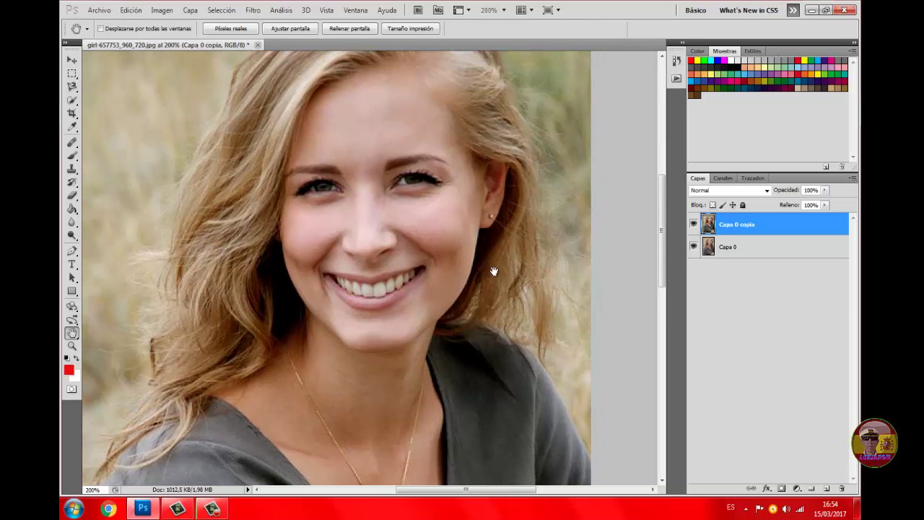
pyautogui.click(694, 224)
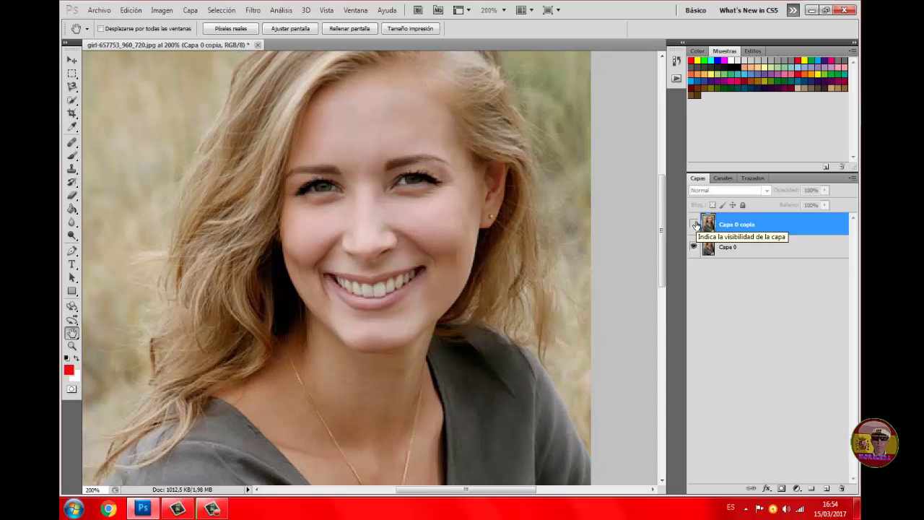
pyautogui.click(694, 224)
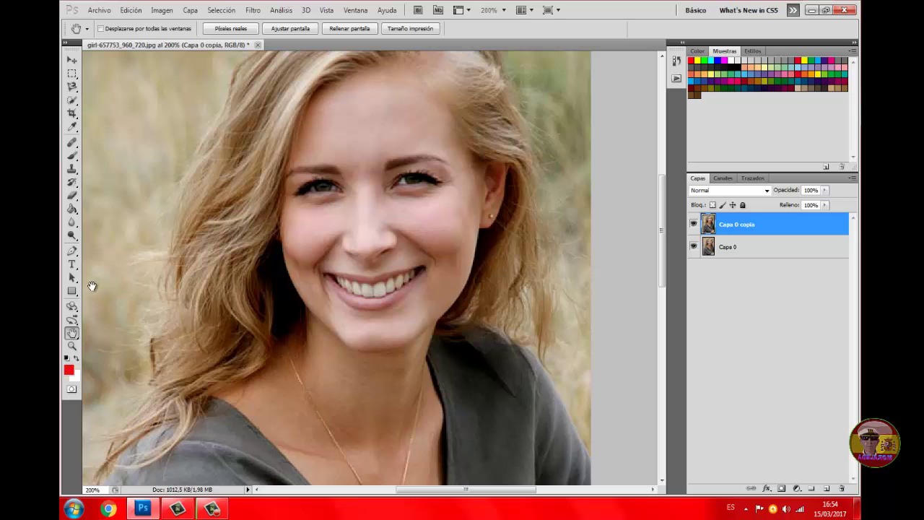
pyautogui.click(72, 346)
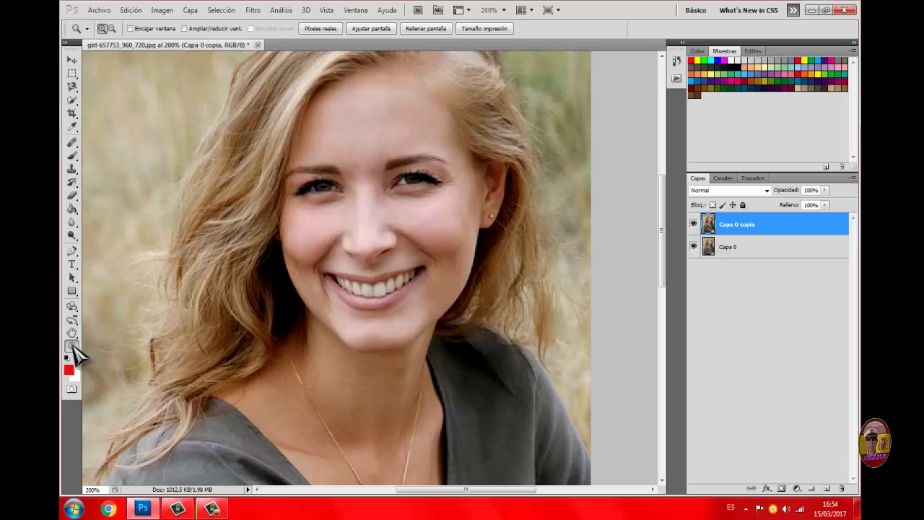
pyautogui.rightClick(195, 283)
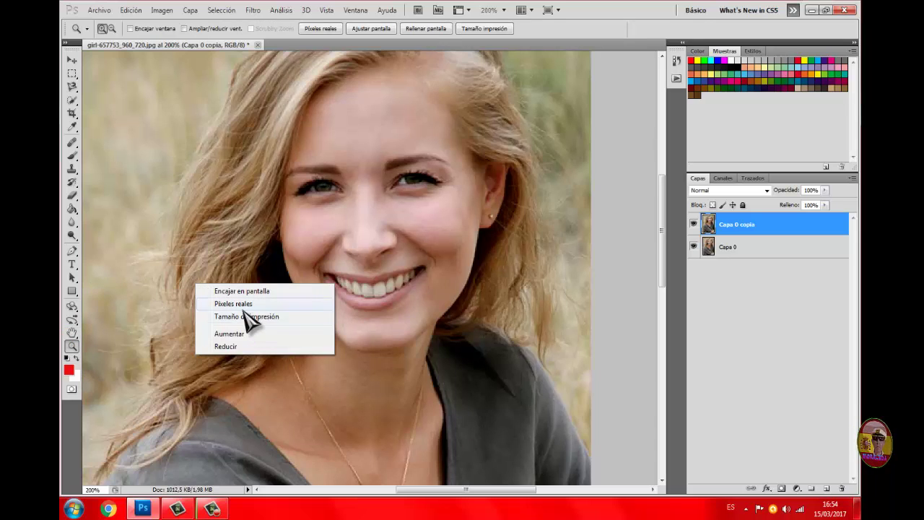
pyautogui.click(235, 290)
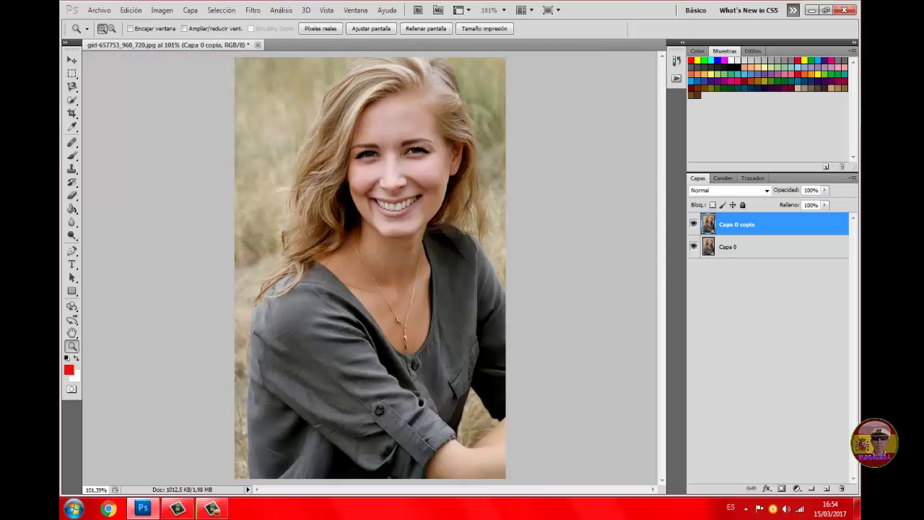
# Apply the Paso alto filter to the portrait's Capa 0 copia with a 42.0 pixel radius, checking the face in the filter preview.
pyautogui.click(253, 11)
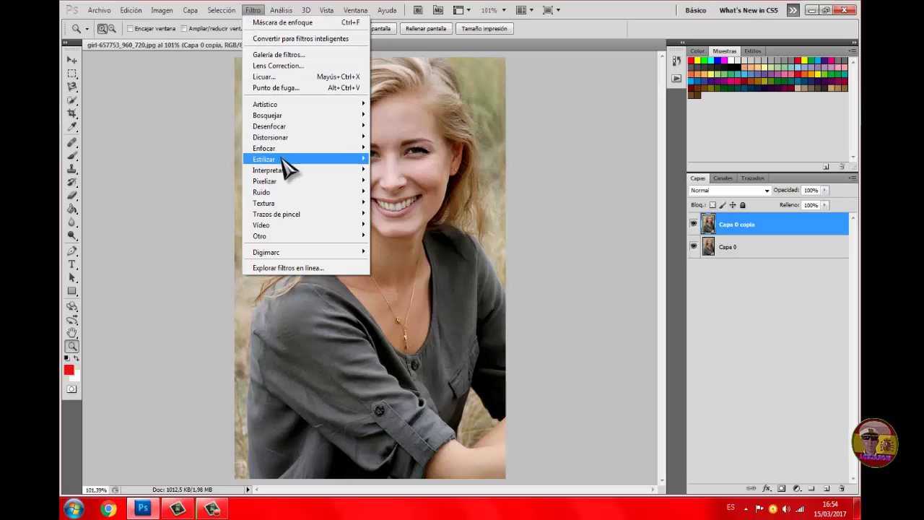
pyautogui.moveTo(336, 236)
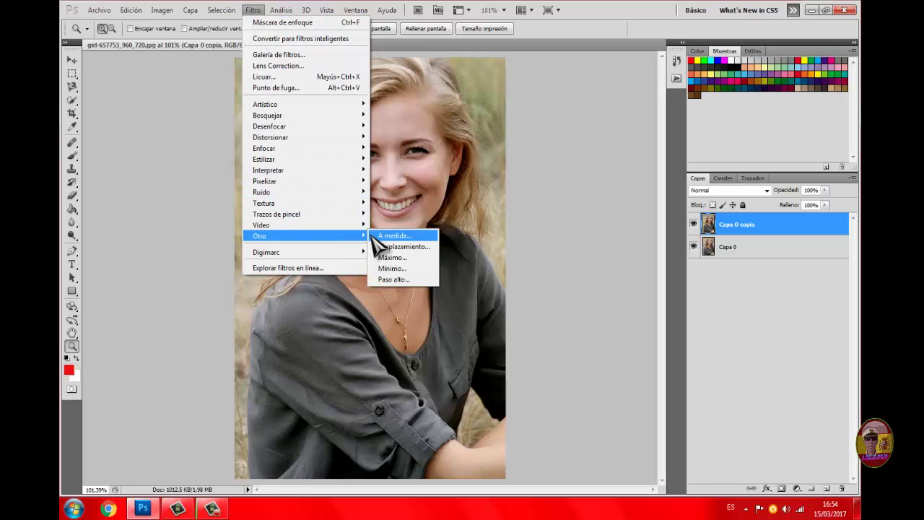
pyautogui.click(393, 280)
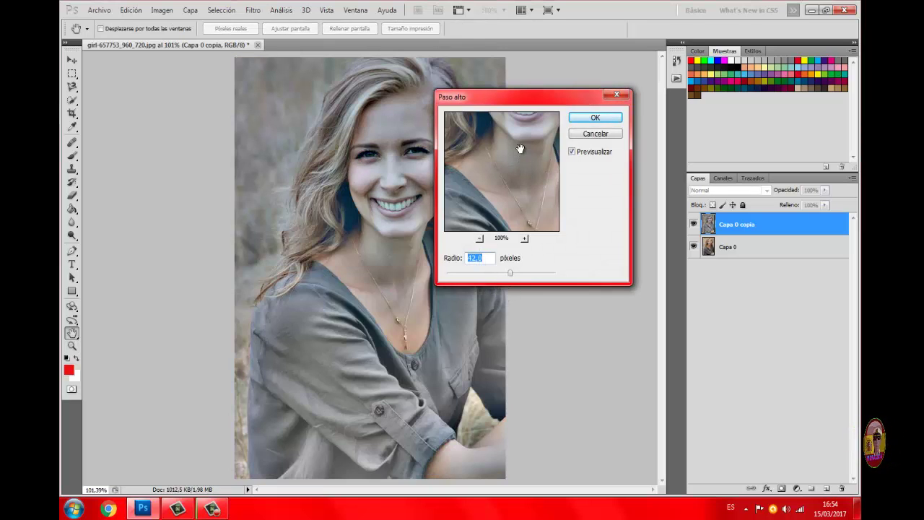
pyautogui.moveTo(516, 144); pyautogui.dragTo(509, 195)
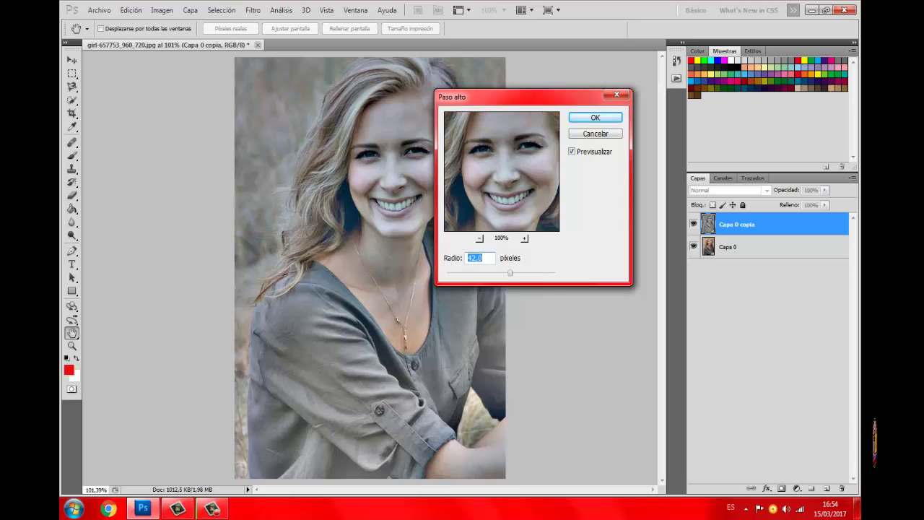
pyautogui.click(479, 239)
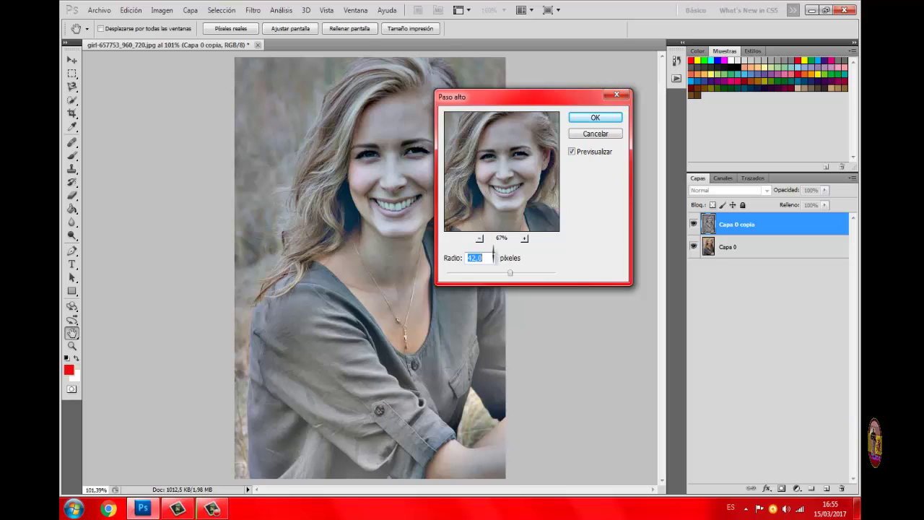
pyautogui.click(524, 239)
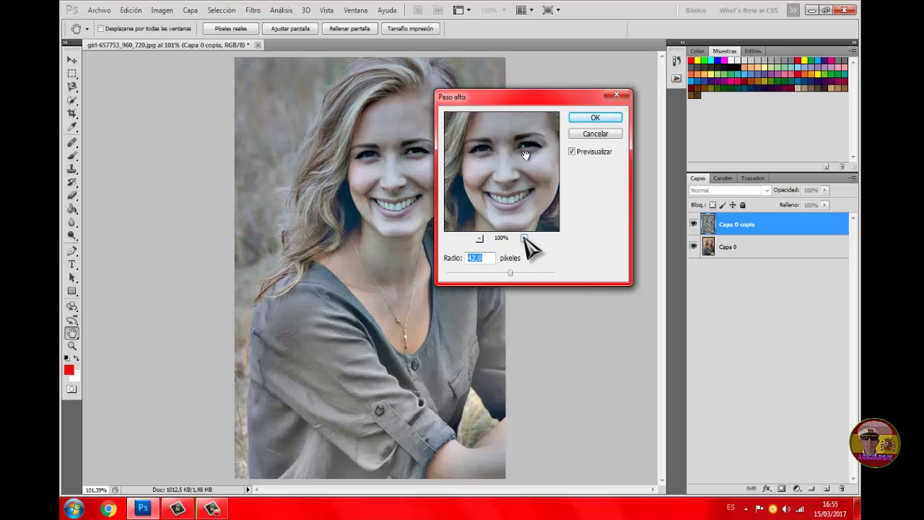
pyautogui.moveTo(528, 157); pyautogui.dragTo(518, 181)
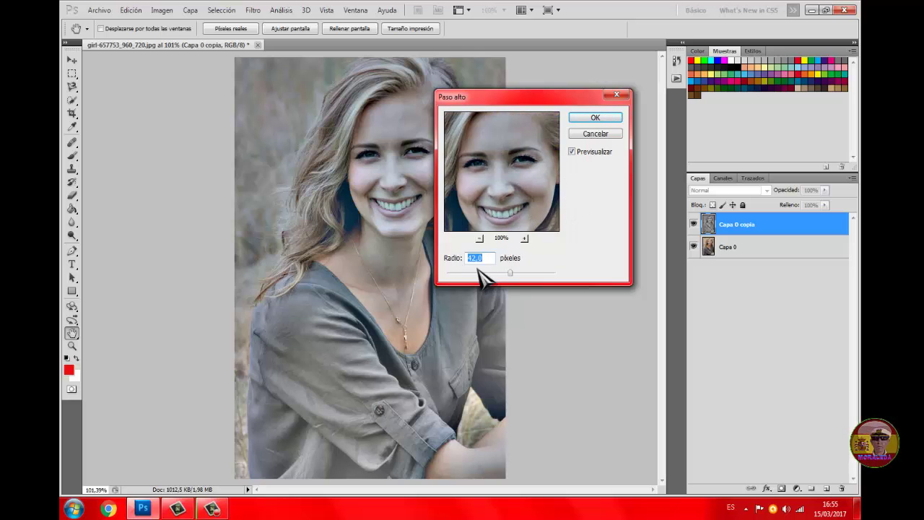
pyautogui.click(583, 120)
pyautogui.press('z')
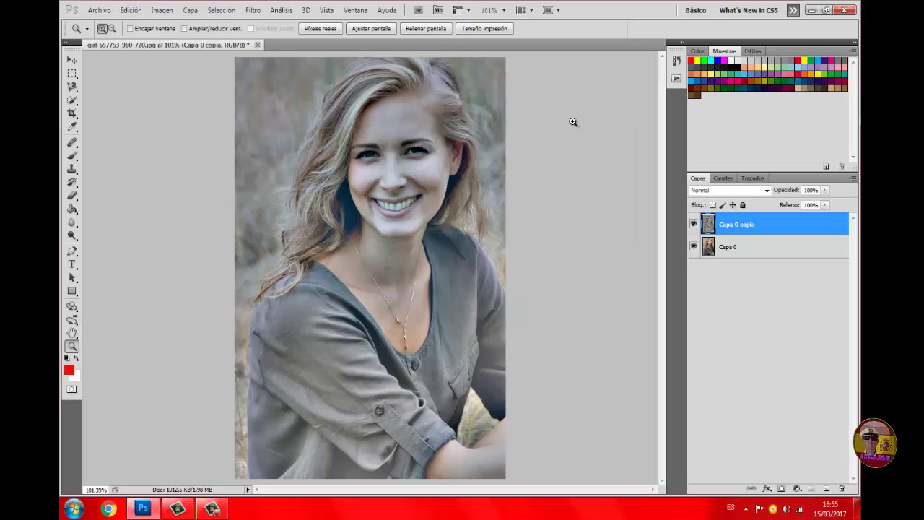
# Set the blend mode of the portrait's Capa 0 copia to Luz suave.
pyautogui.click(766, 191)
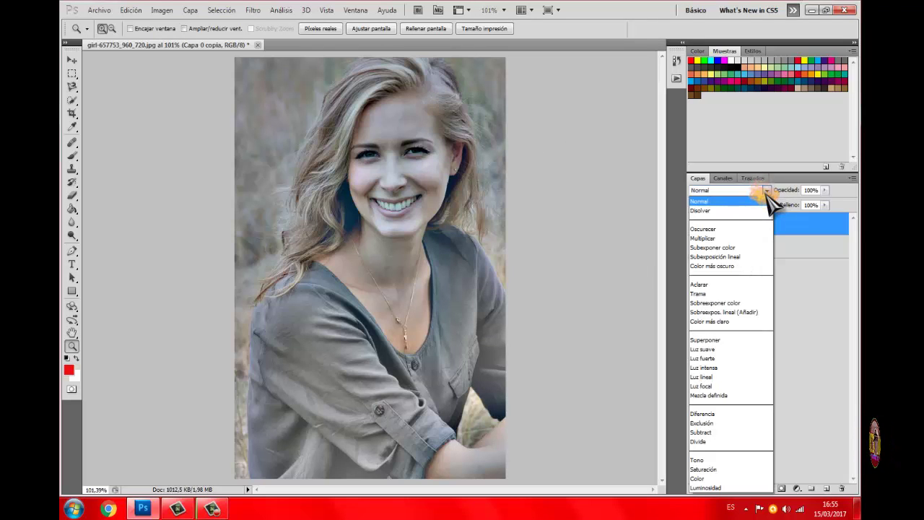
pyautogui.click(768, 190)
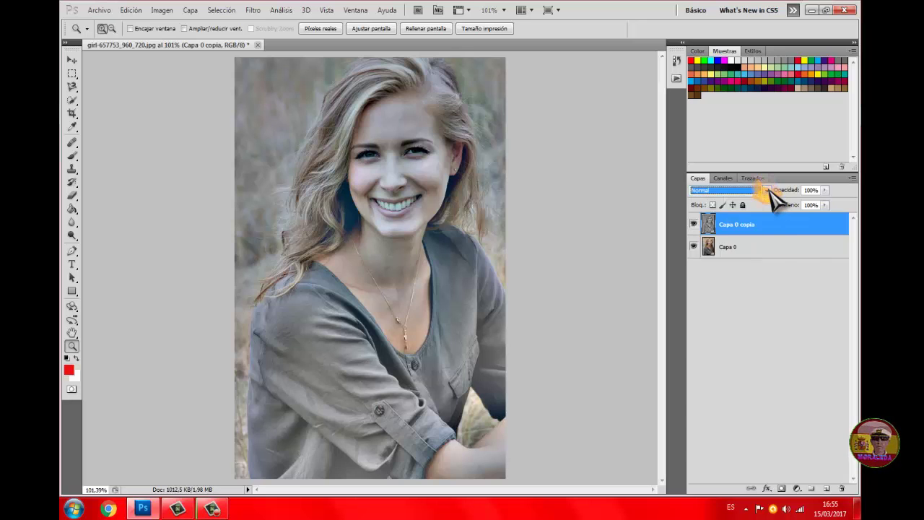
pyautogui.click(768, 191)
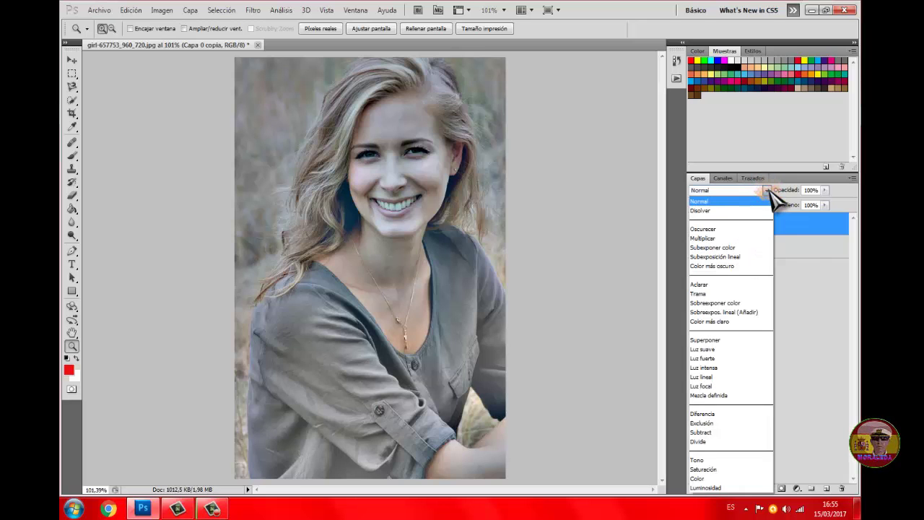
pyautogui.click(711, 351)
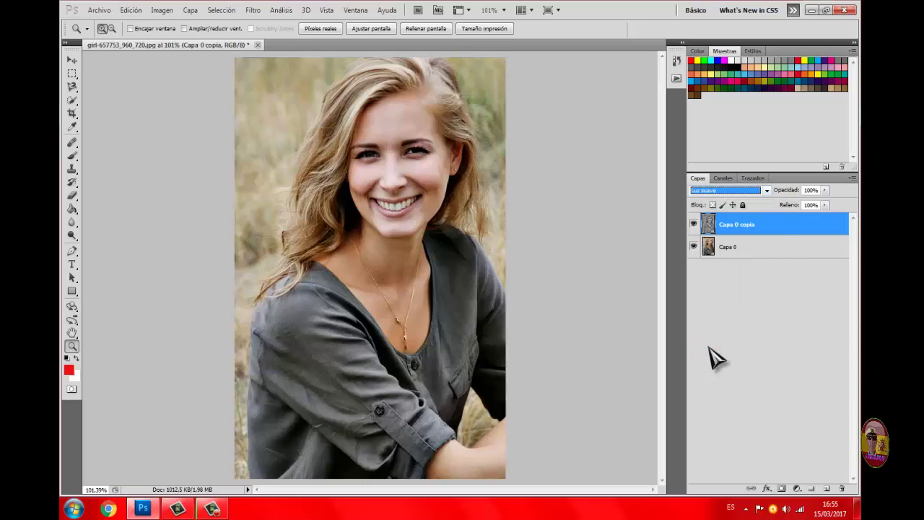
# Compare the woman's face at 200% zoom with and without the Luz suave Capa 0 copia, leaving the layer visible.
pyautogui.click(432, 246)
pyautogui.click(431, 247)
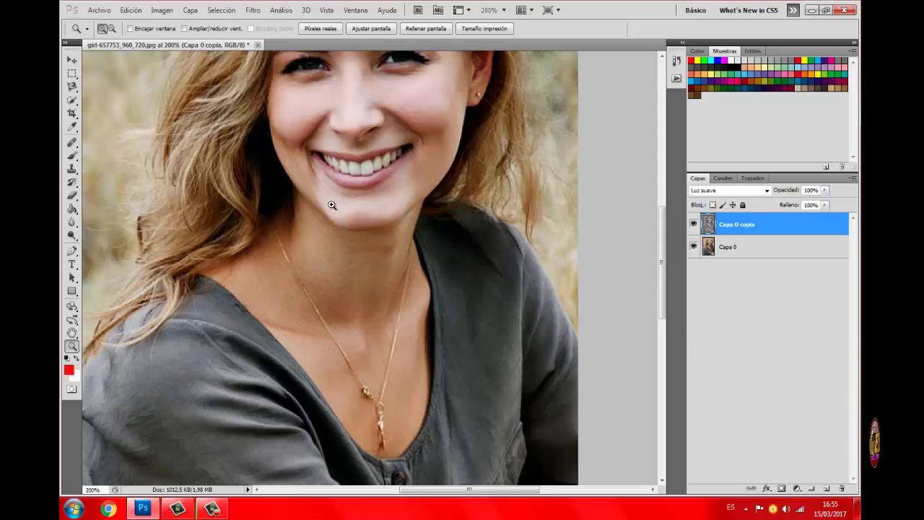
pyautogui.click(72, 332)
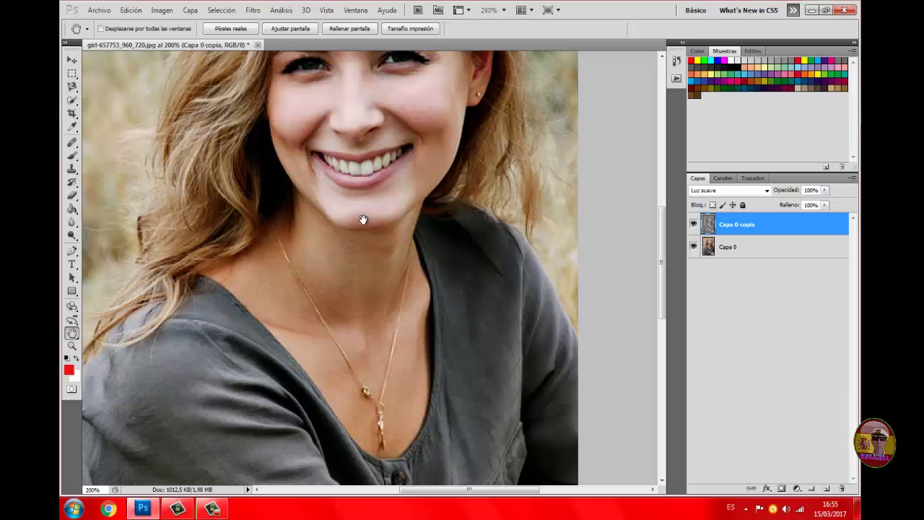
pyautogui.moveTo(363, 220); pyautogui.dragTo(349, 360)
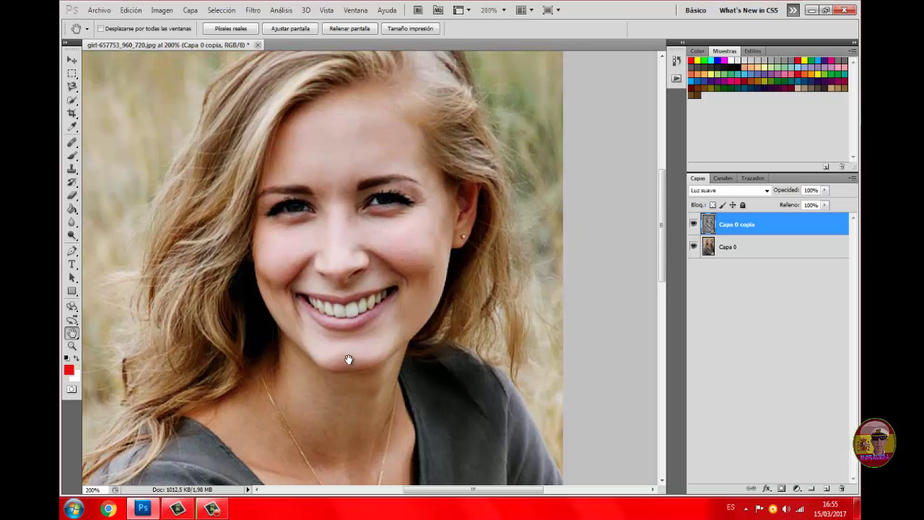
pyautogui.click(693, 224)
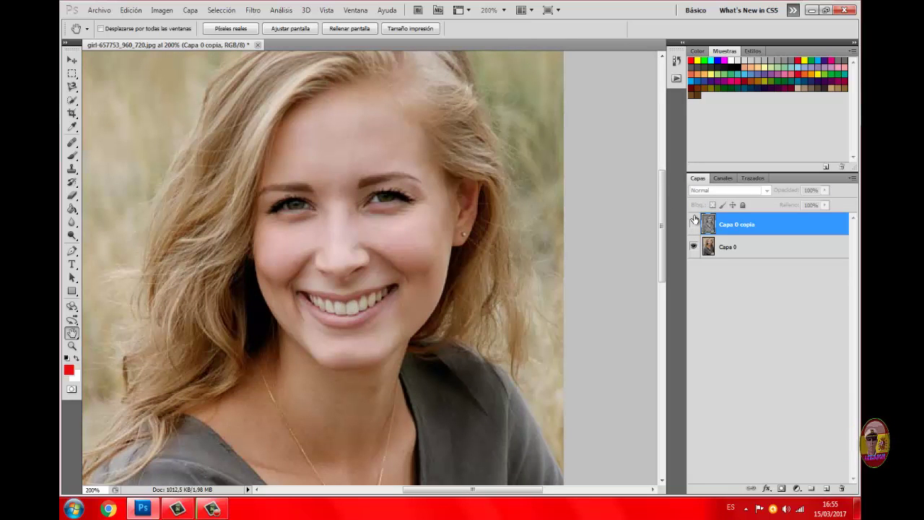
pyautogui.click(693, 225)
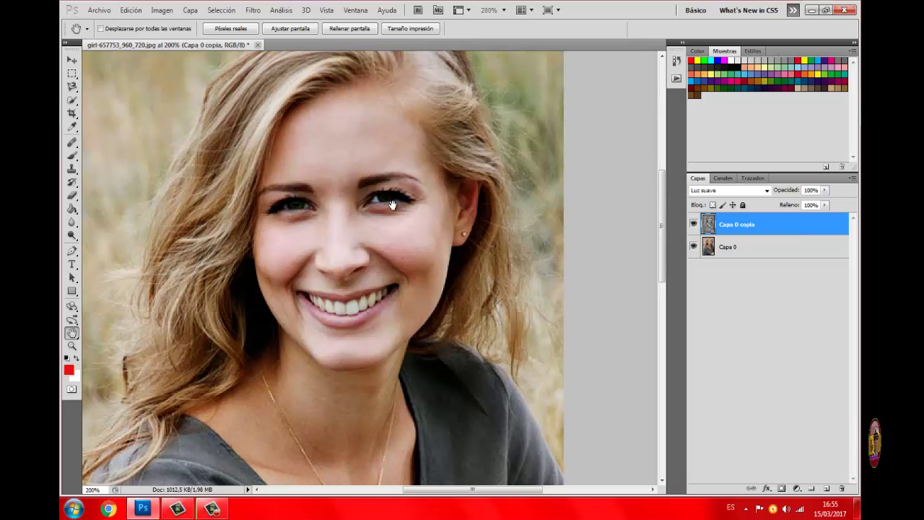
# Lower the opacity of Capa 0 copia to 58% and compare the face with the layer hidden and shown.
pyautogui.click(825, 192)
pyautogui.moveTo(826, 200); pyautogui.dragTo(802, 202)
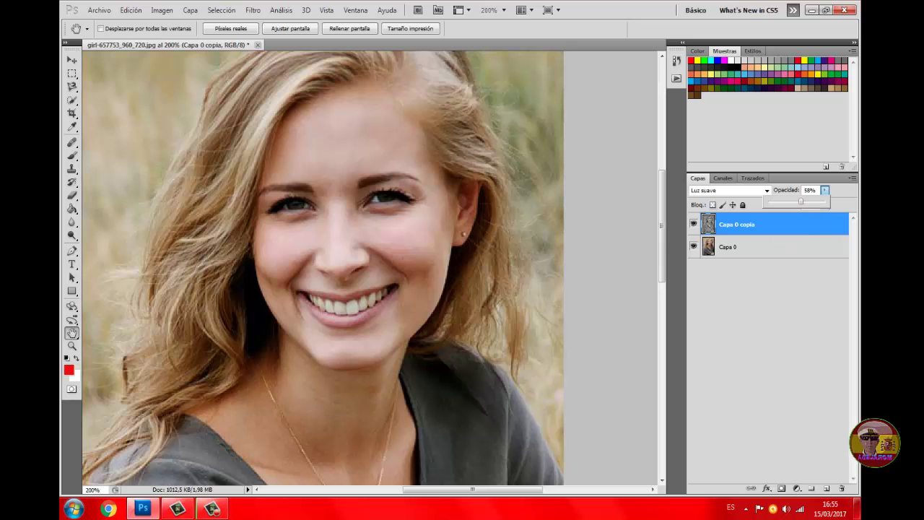
pyautogui.click(693, 225)
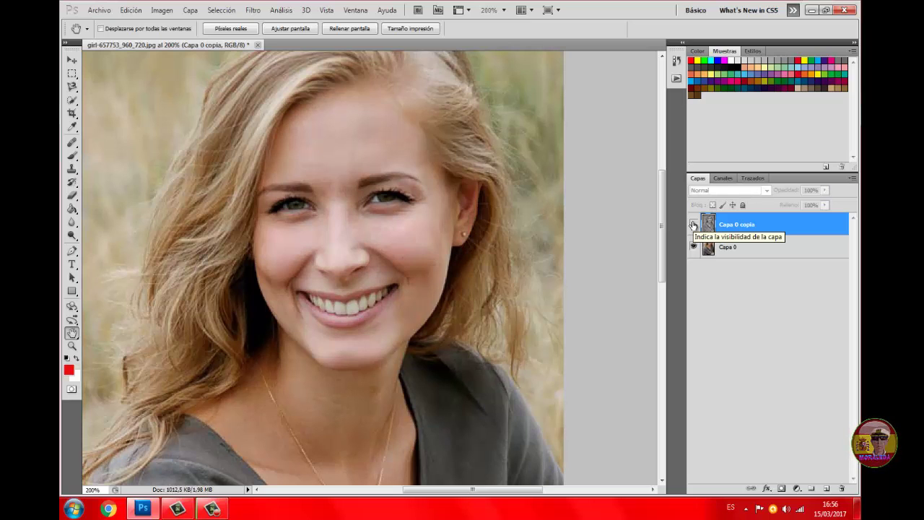
pyautogui.click(693, 224)
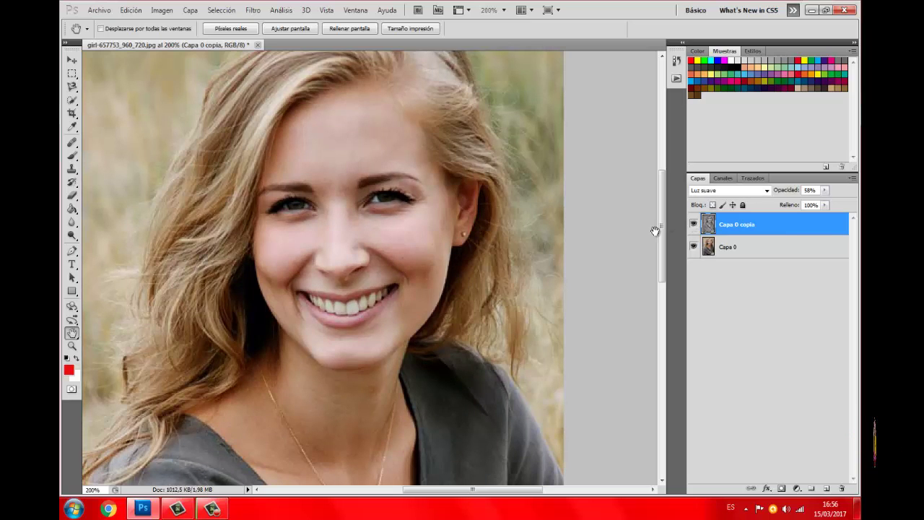